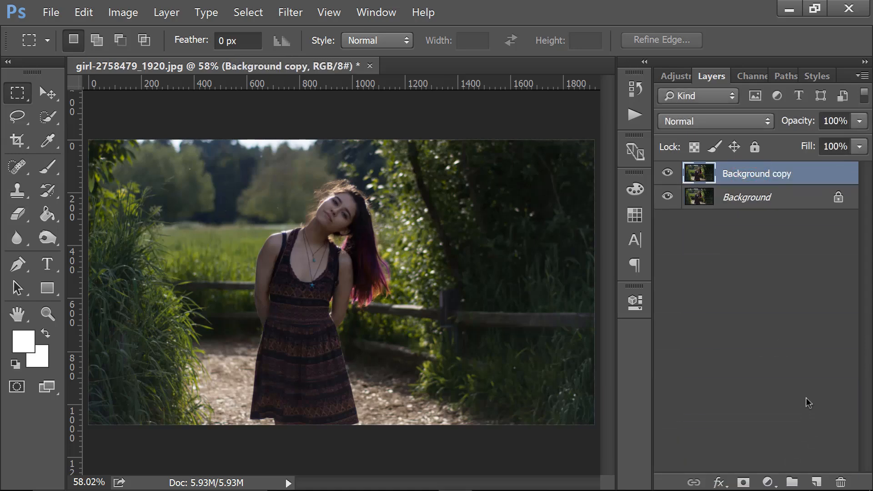
# Step: Open the Camera Raw filter full screen for the Background copy layer and set Temperature to +14 and Tint to -2
pyautogui.click(290, 12)
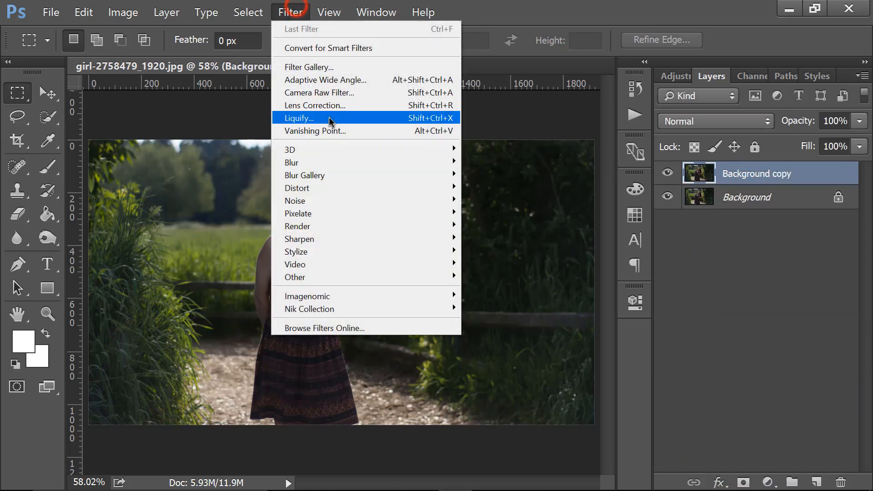
pyautogui.click(333, 93)
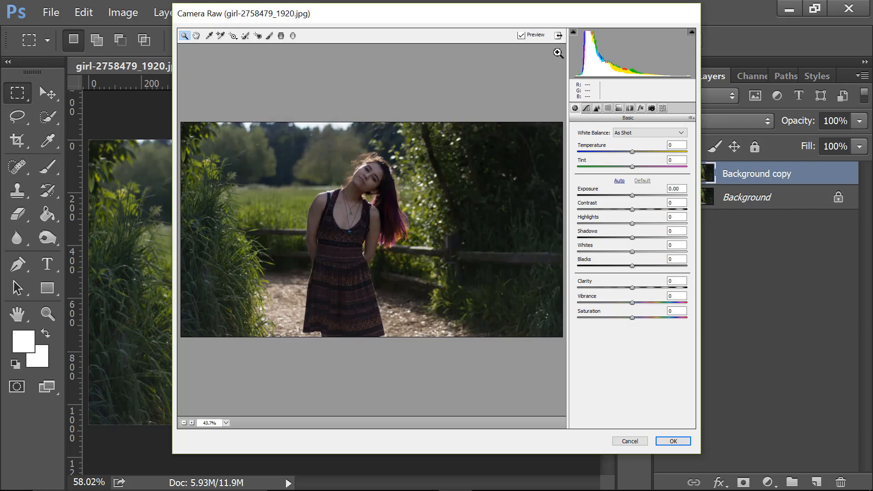
pyautogui.click(558, 36)
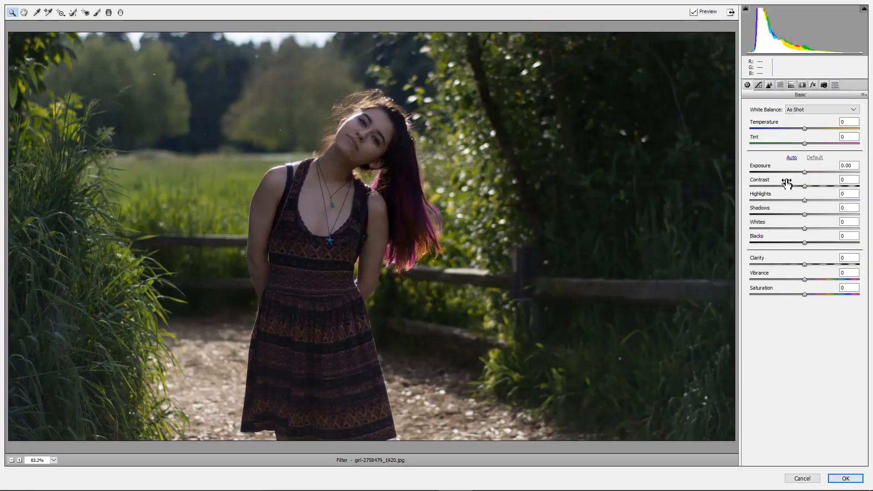
pyautogui.moveTo(805, 131); pyautogui.dragTo(806, 150)
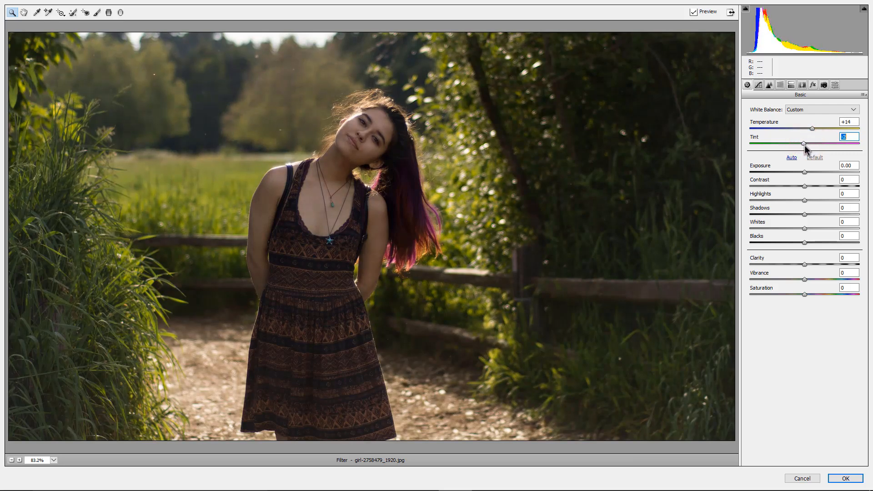
# Step: Set Exposure to +1.10, Contrast to -25, Highlights to -53, Shadows to +21, Whites to +28, Blacks to -18, Clarity to +11 and Vibrance to +13
pyautogui.click(811, 173)
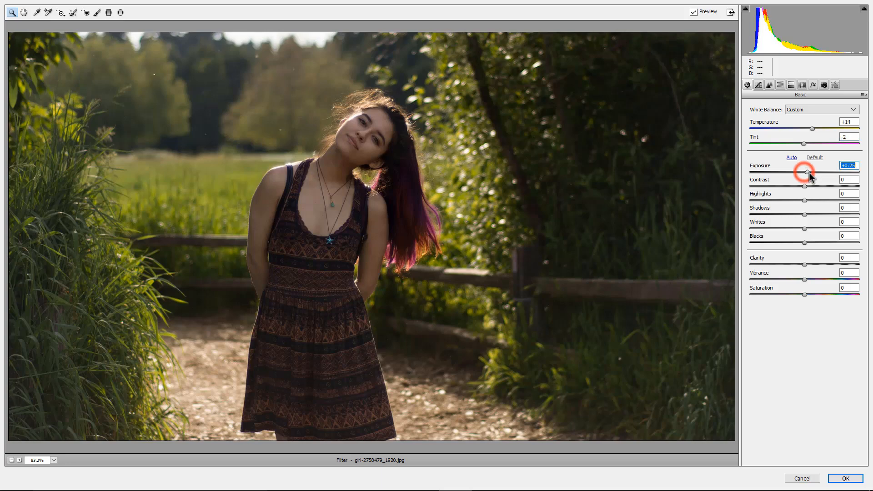
pyautogui.moveTo(811, 173); pyautogui.dragTo(790, 186)
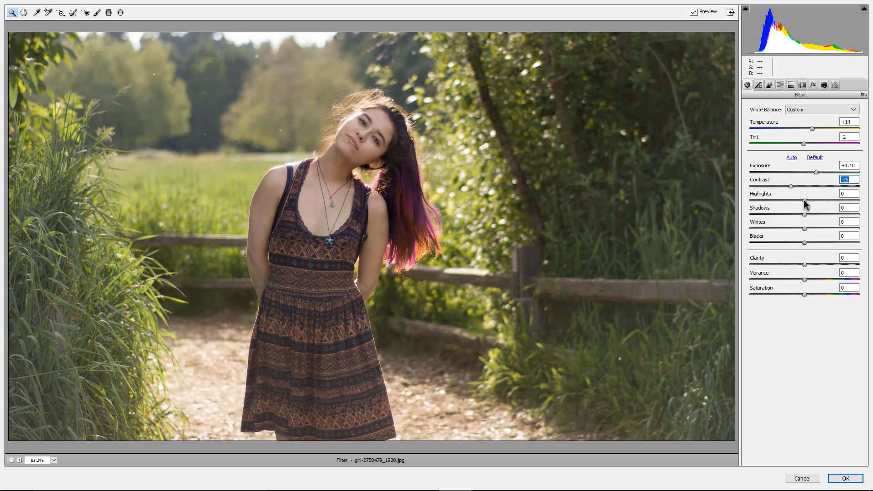
pyautogui.moveTo(804, 200); pyautogui.dragTo(826, 222)
pyautogui.click(818, 218)
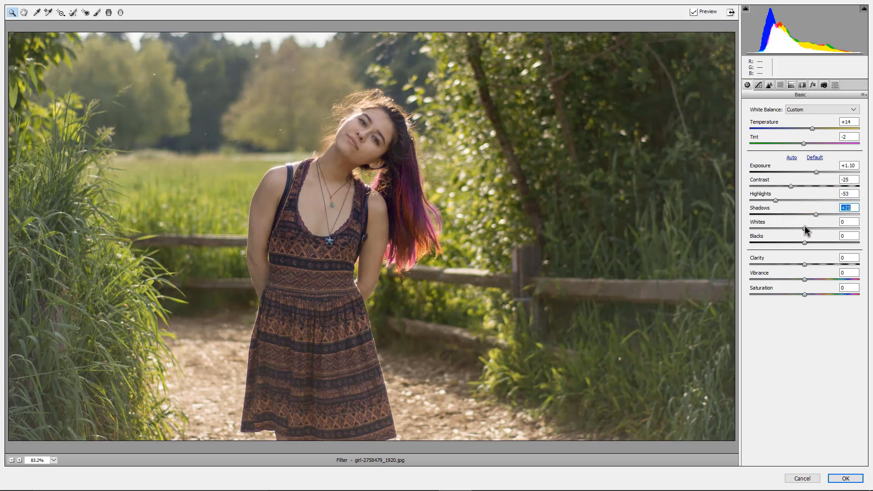
pyautogui.moveTo(805, 229); pyautogui.dragTo(807, 282)
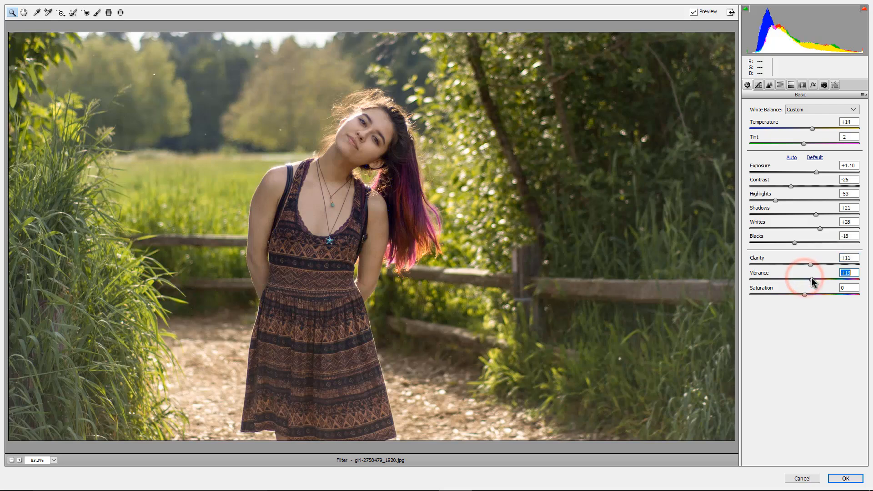
# Step: Adjust the HSL luminance values: Greens to -85, Yellows to +30, Oranges to +36 and Reds to about +6
pyautogui.click(780, 85)
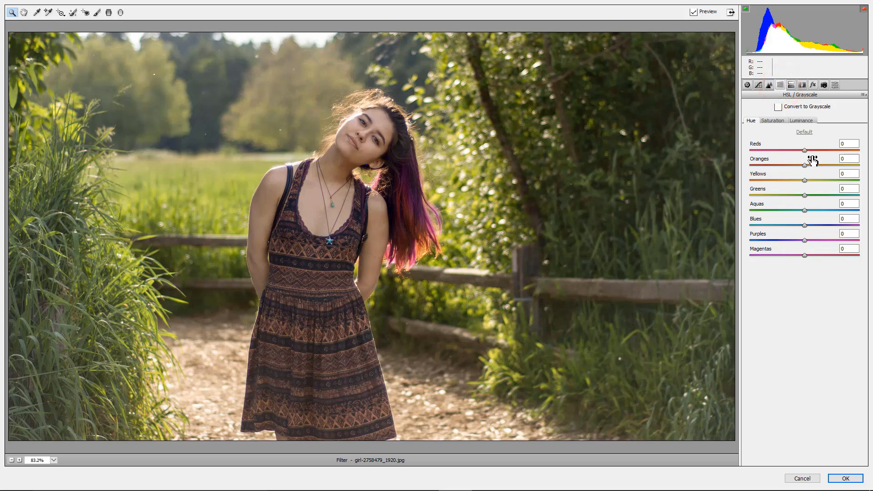
pyautogui.click(801, 120)
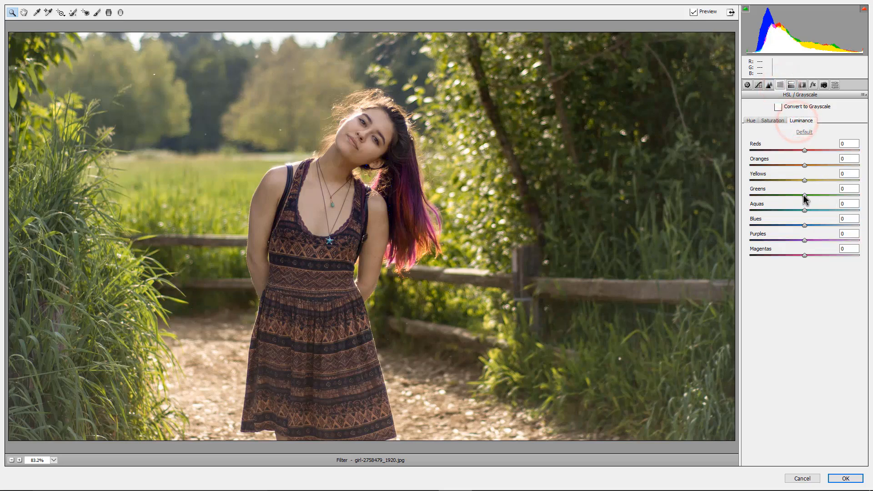
pyautogui.moveTo(805, 195); pyautogui.dragTo(757, 194)
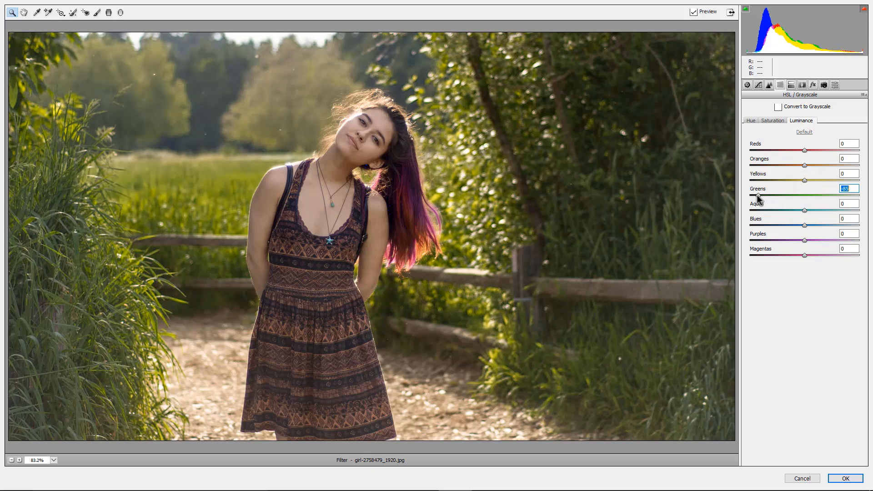
pyautogui.moveTo(805, 181); pyautogui.dragTo(822, 191)
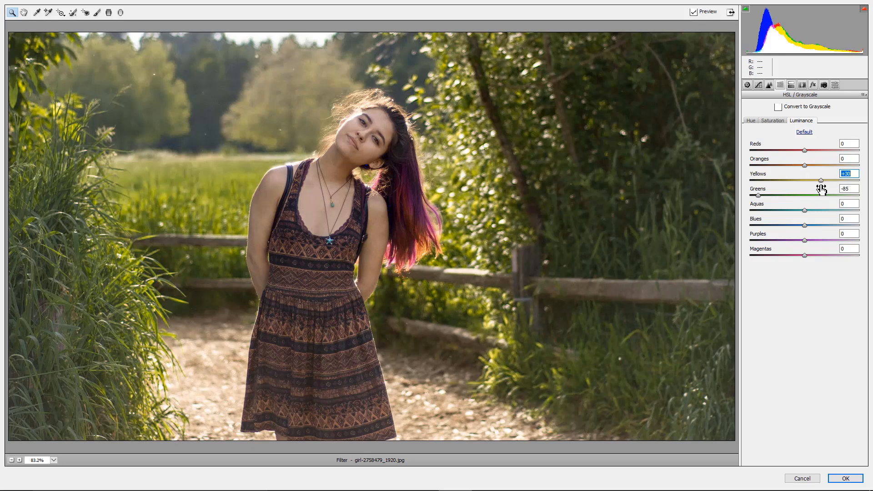
pyautogui.moveTo(806, 165)
pyautogui.mouseDown()
pyautogui.moveTo(828, 168)
pyautogui.moveTo(806, 151)
pyautogui.moveTo(790, 154)
pyautogui.moveTo(811, 154)
pyautogui.mouseUp()
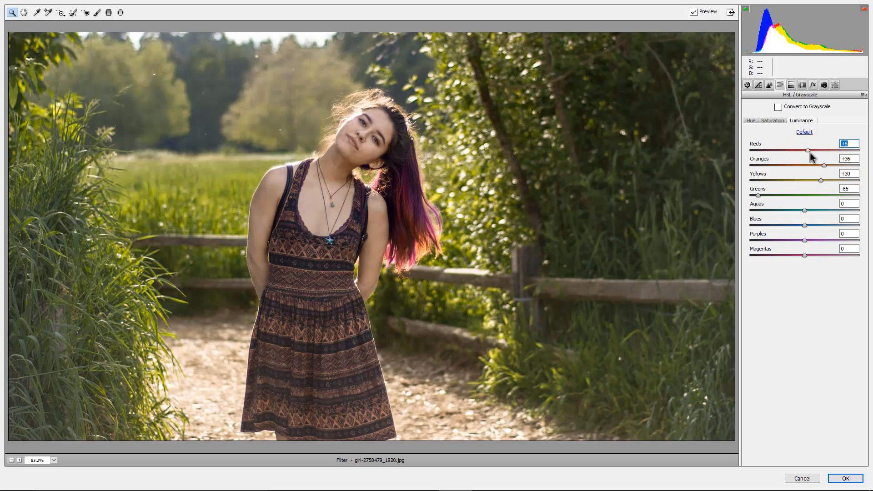
# Step: Adjust the HSL saturation values: Greens to -42, Yellows to +67, Reds to +87 and Oranges to -16
pyautogui.click(773, 121)
pyautogui.moveTo(804, 196); pyautogui.dragTo(770, 199)
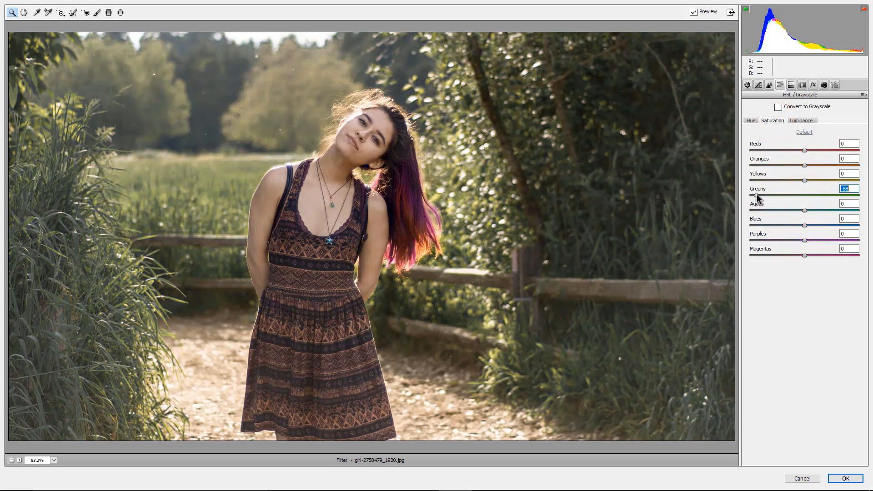
pyautogui.moveTo(765, 195); pyautogui.dragTo(842, 188)
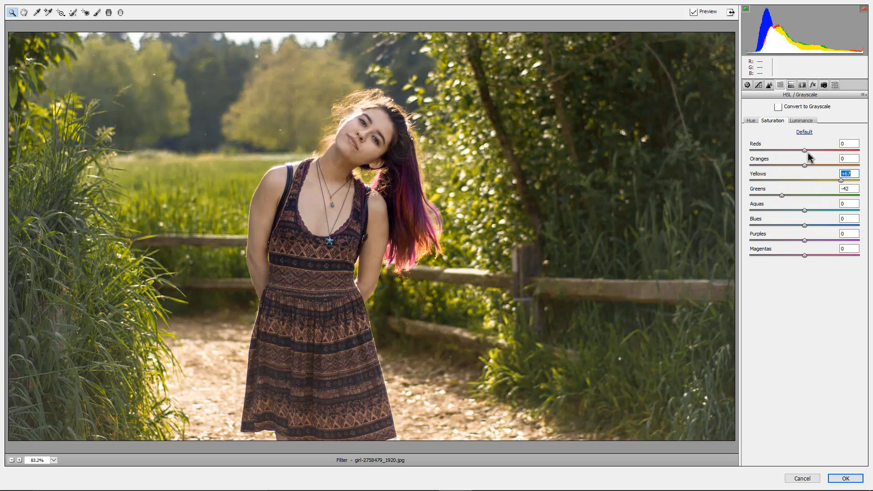
pyautogui.moveTo(804, 150); pyautogui.dragTo(855, 160)
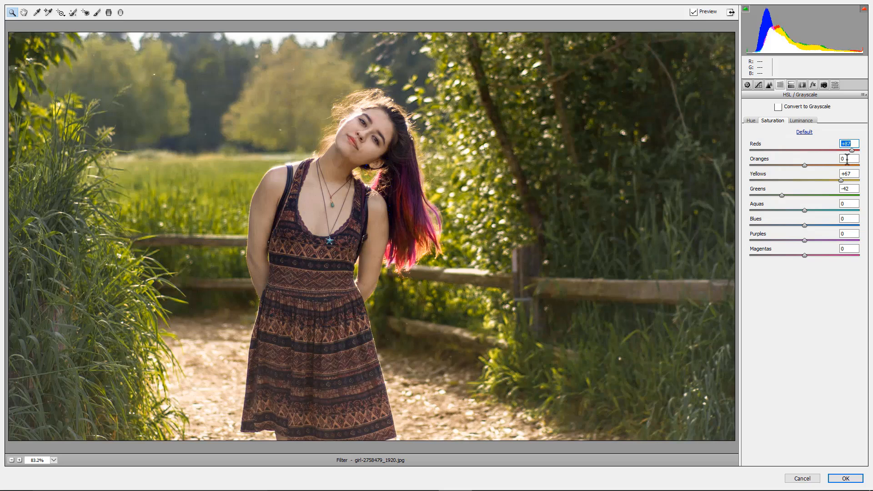
pyautogui.moveTo(804, 165)
pyautogui.mouseDown()
pyautogui.moveTo(826, 169)
pyautogui.moveTo(795, 169)
pyautogui.mouseUp()
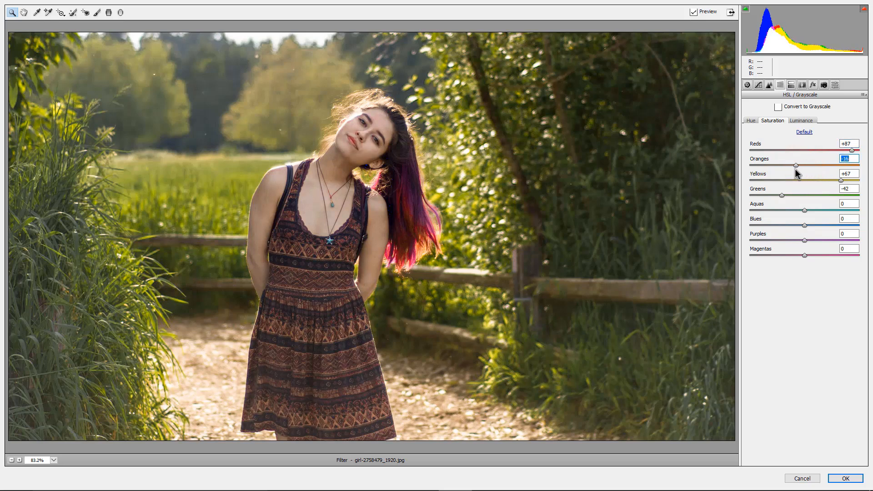
# Step: Shift the HSL hue values: Greens to +13, Yellows to -63 and Reds to +24
pyautogui.click(751, 121)
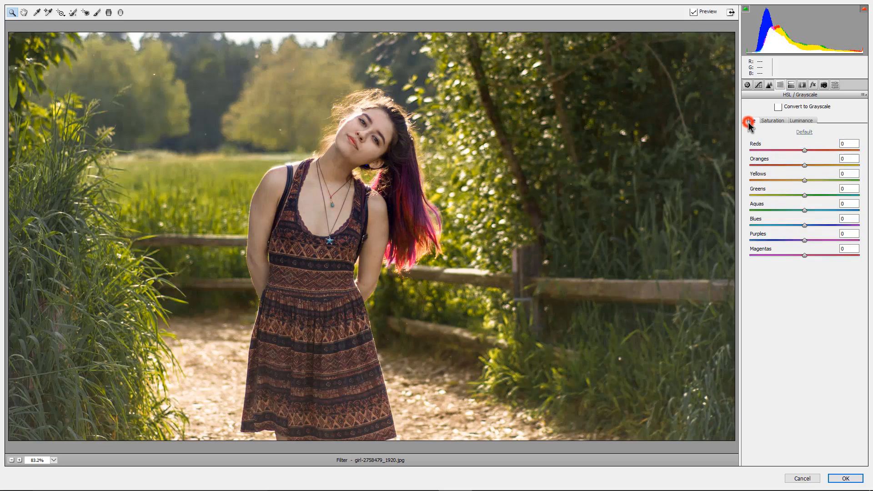
pyautogui.moveTo(806, 195); pyautogui.dragTo(824, 198)
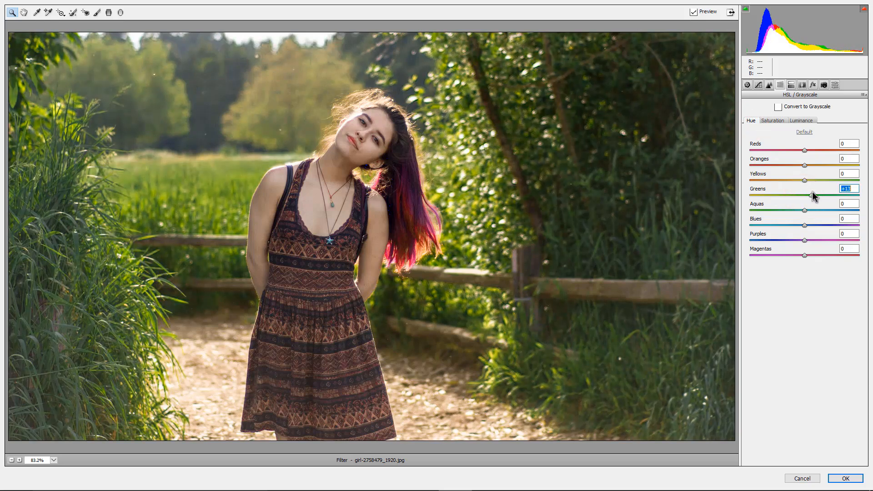
pyautogui.moveTo(803, 180); pyautogui.dragTo(821, 161)
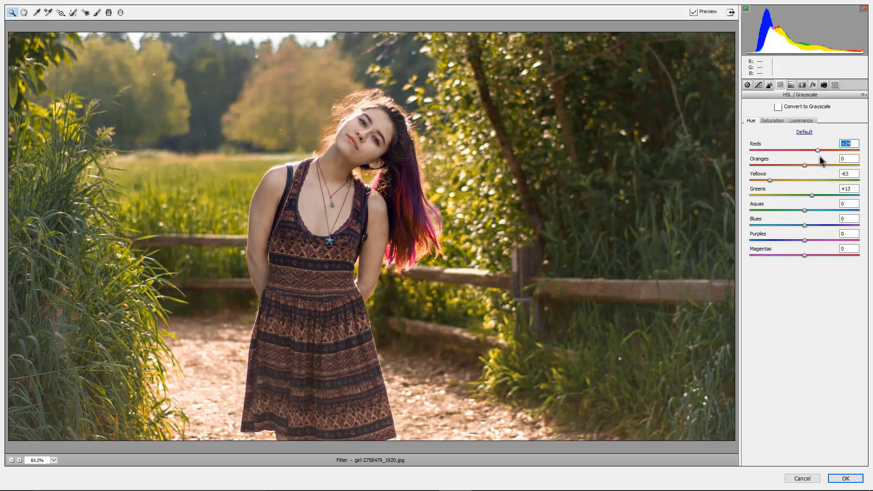
# Step: In the point tone curve's Blue channel, move the shadow end point to input 20, output 25
pyautogui.click(758, 85)
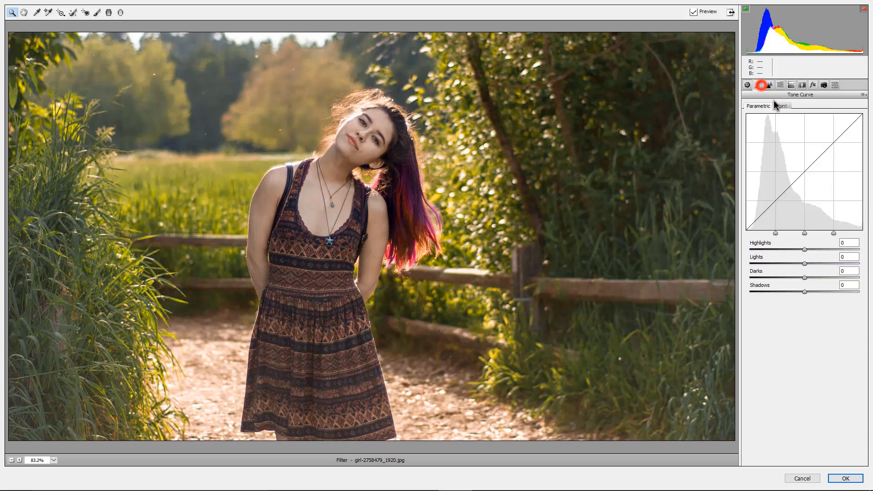
pyautogui.click(781, 106)
pyautogui.click(791, 135)
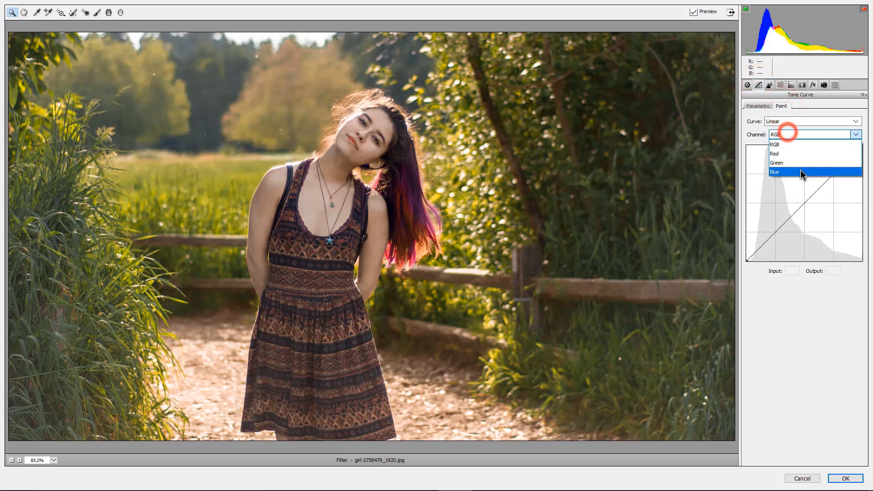
pyautogui.click(796, 171)
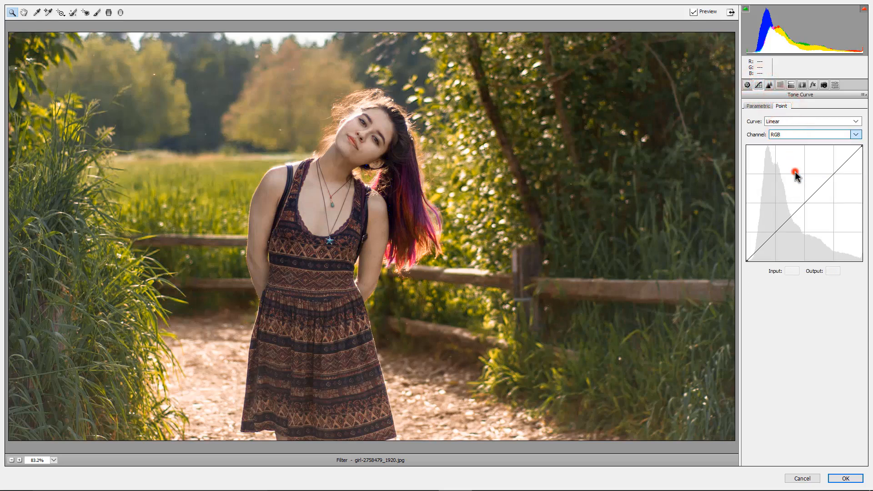
pyautogui.click(747, 260)
pyautogui.moveTo(747, 261); pyautogui.dragTo(755, 250)
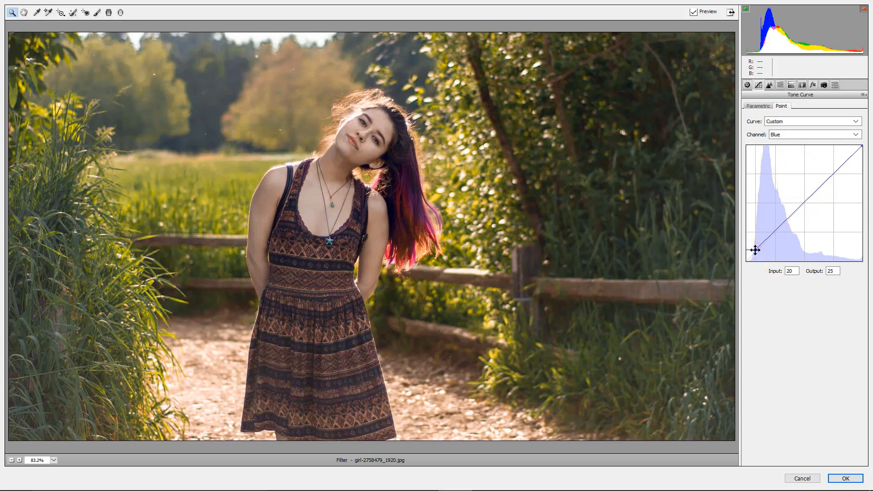
# Step: In the tone curve's Green channel, move the highlight end point to about input 213, output 215
pyautogui.click(799, 134)
pyautogui.click(807, 161)
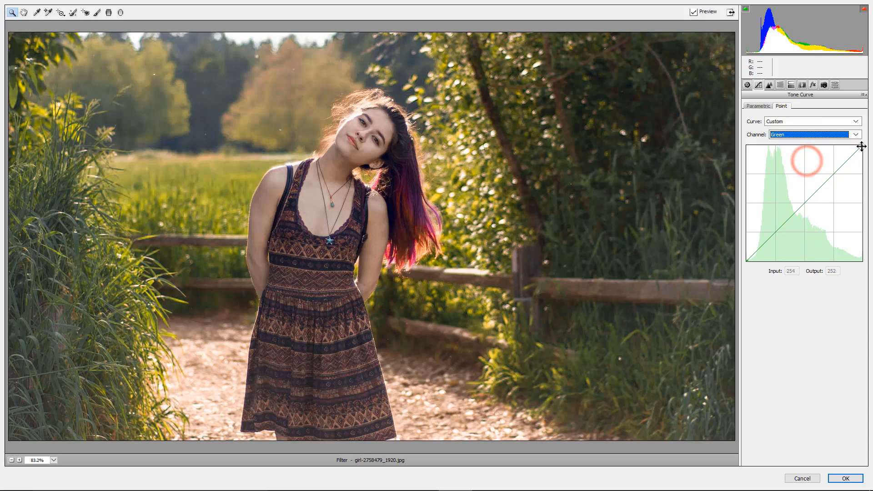
pyautogui.moveTo(862, 145); pyautogui.dragTo(843, 163)
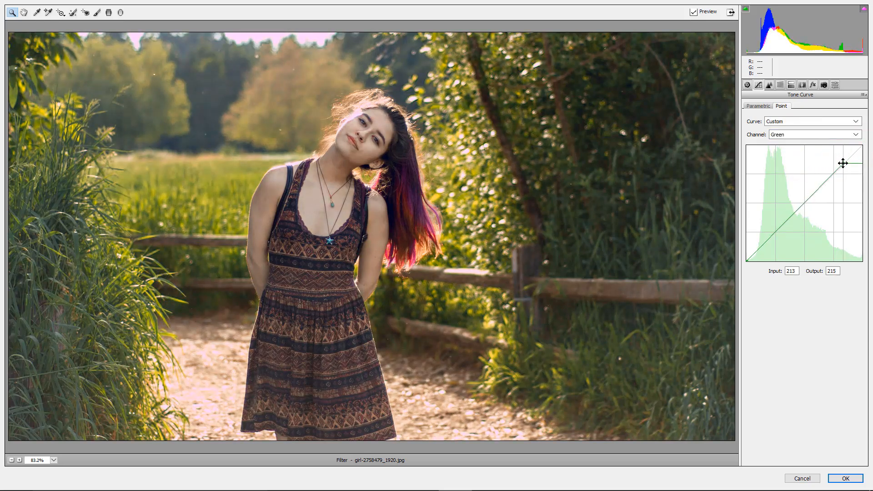
# Step: Set the sharpening Amount to 16 and Radius to 1.2, with Luminance noise reduction at 15
pyautogui.click(759, 85)
pyautogui.click(769, 85)
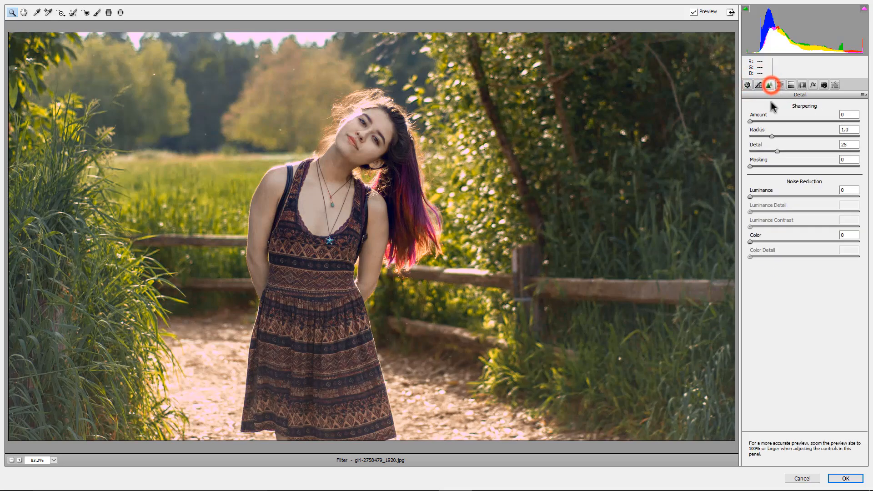
pyautogui.moveTo(751, 121); pyautogui.dragTo(770, 124)
pyautogui.moveTo(752, 196)
pyautogui.mouseDown()
pyautogui.moveTo(776, 200)
pyautogui.moveTo(765, 191)
pyautogui.mouseUp()
pyautogui.moveTo(767, 121)
pyautogui.mouseDown()
pyautogui.moveTo(717, 127)
pyautogui.moveTo(825, 132)
pyautogui.moveTo(763, 130)
pyautogui.mouseUp()
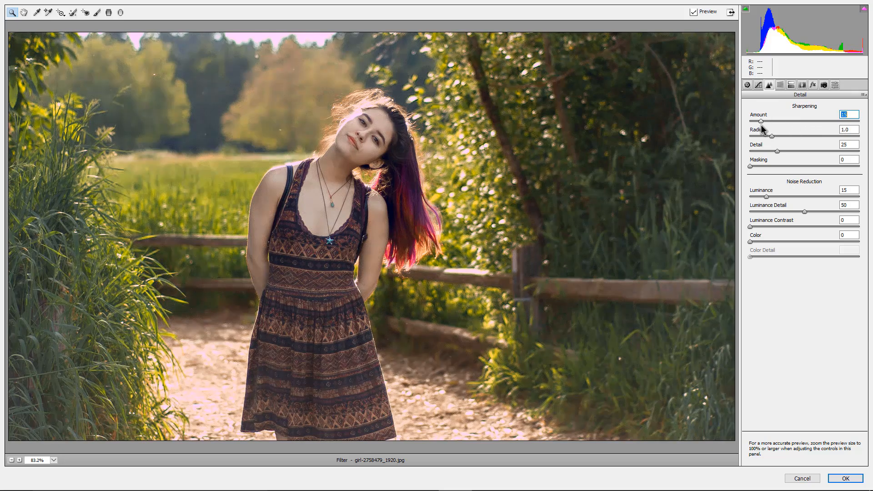
pyautogui.moveTo(774, 137); pyautogui.dragTo(796, 143)
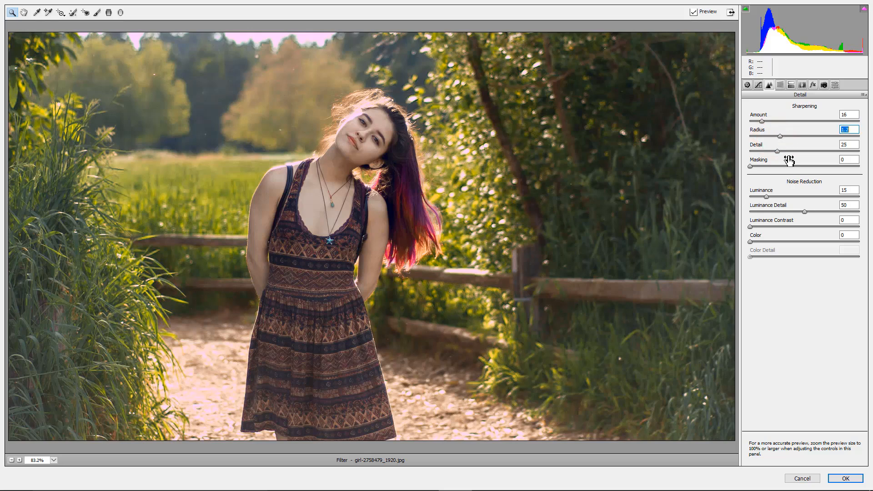
# Step: Add a darkening post-crop vignette with Amount -29 and Midpoint 60
pyautogui.click(823, 85)
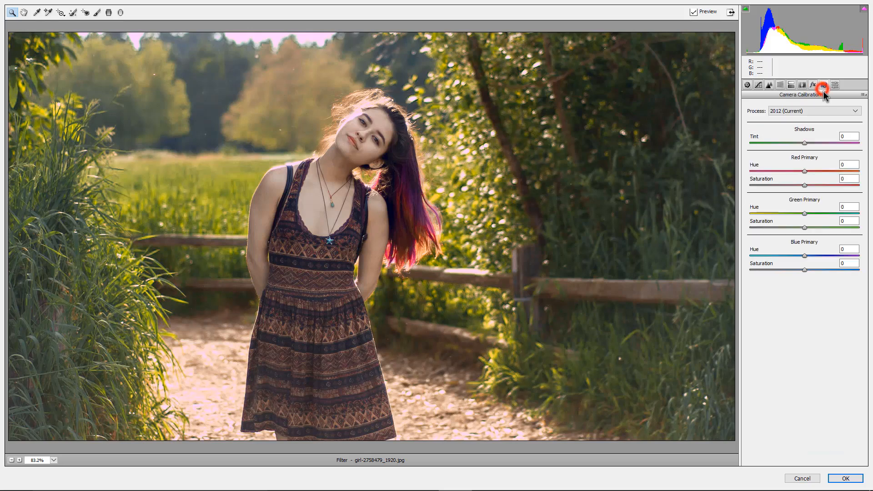
pyautogui.click(815, 85)
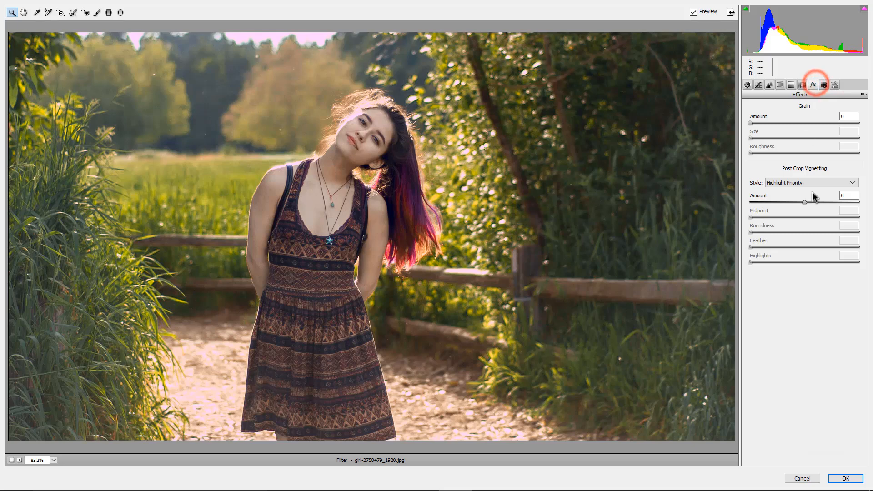
pyautogui.moveTo(804, 202); pyautogui.dragTo(792, 205)
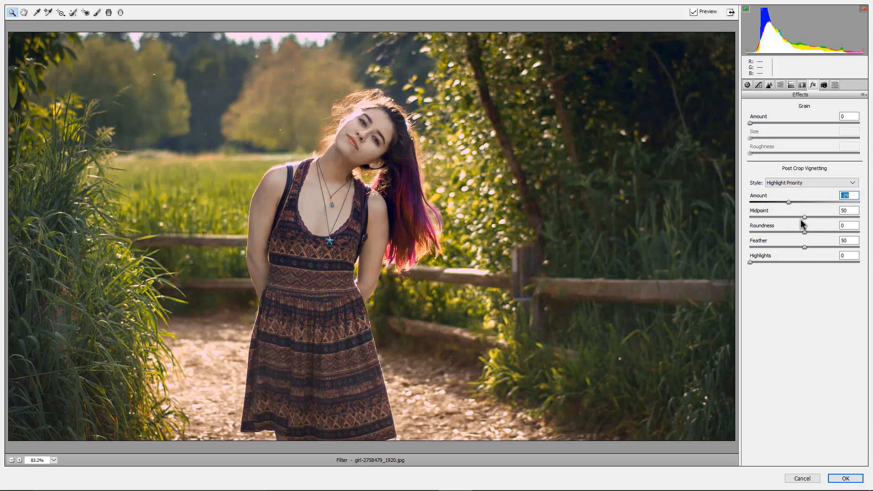
pyautogui.moveTo(805, 218)
pyautogui.mouseDown()
pyautogui.moveTo(787, 220)
pyautogui.moveTo(816, 221)
pyautogui.mouseUp()
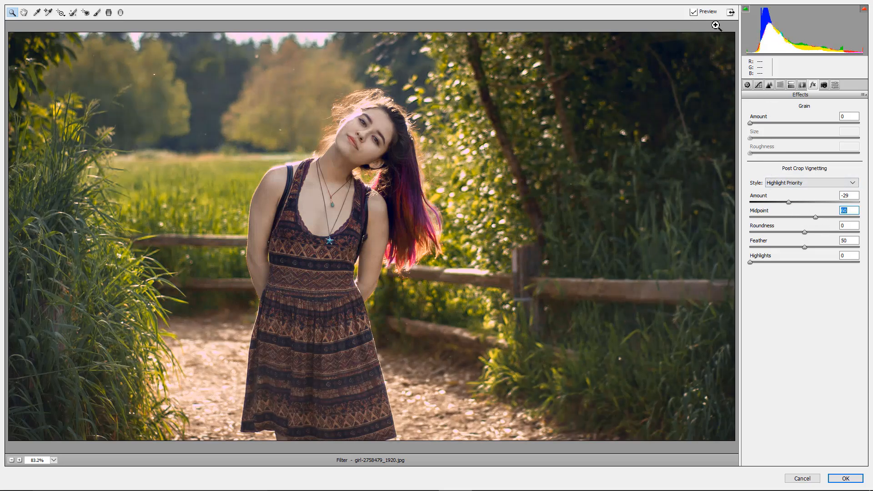
# Step: Leave full-screen view, apply the Camera Raw filter, and compare the Background copy layer with the original by toggling its visibility
pyautogui.click(730, 12)
pyautogui.click(675, 440)
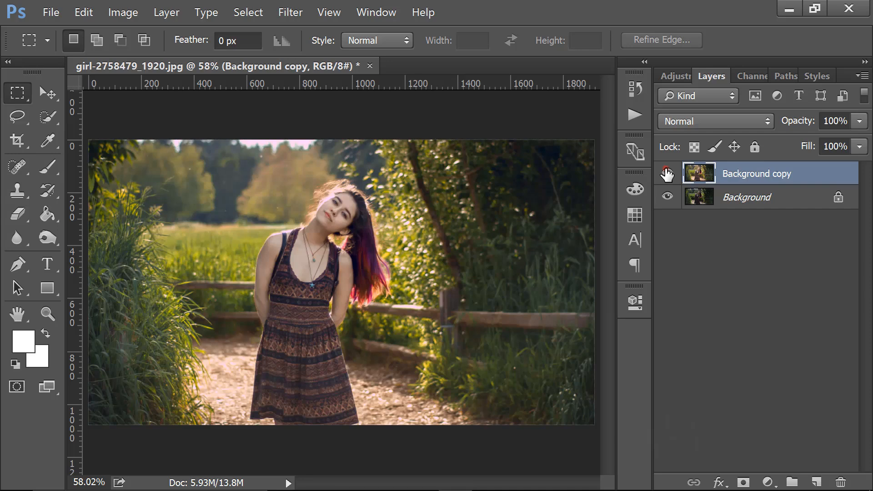
pyautogui.click(667, 173)
pyautogui.click(667, 173)
# Step: Add a Gradient Map adjustment layer above the Background copy layer
pyautogui.click(768, 482)
pyautogui.click(780, 459)
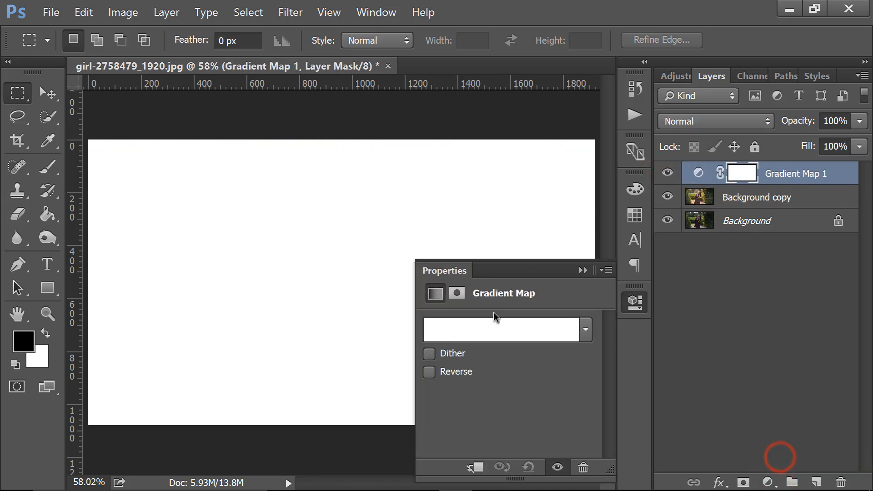
# Step: Apply the Violet, Orange preset to the Gradient Map and recolor its violet stop to dark blue #0a4059
pyautogui.click(496, 332)
pyautogui.click(376, 59)
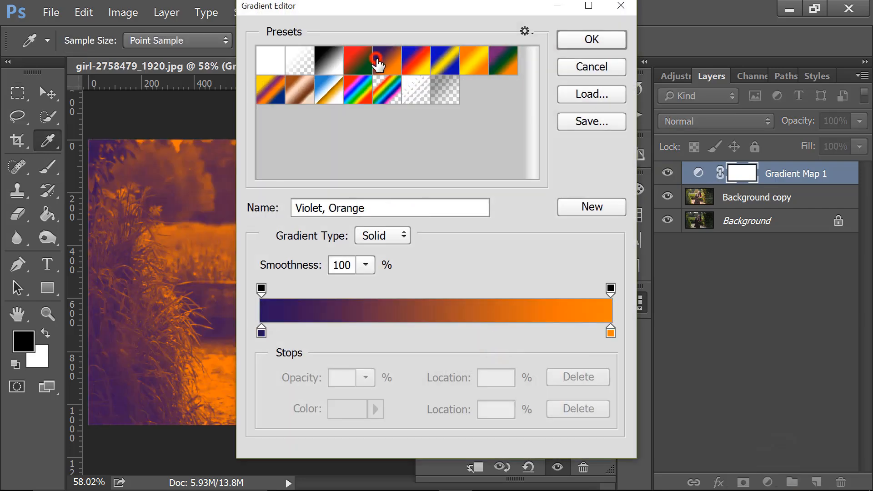
pyautogui.click(261, 333)
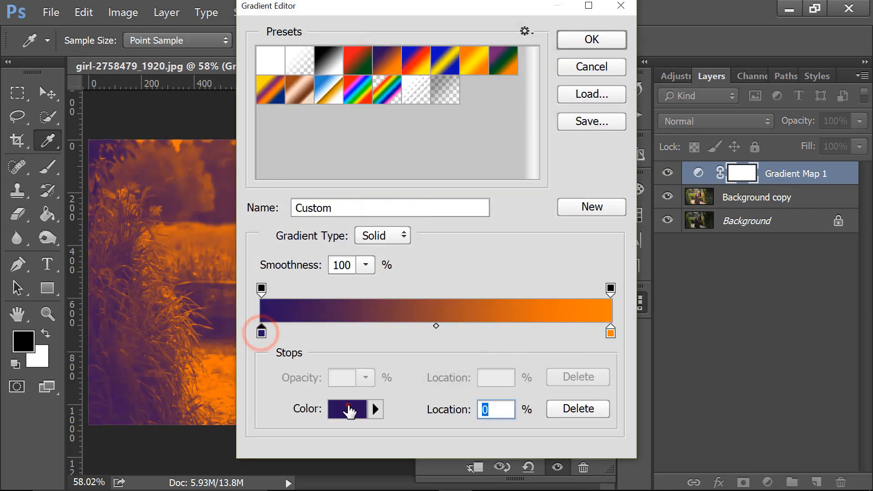
pyautogui.click(349, 409)
pyautogui.click(546, 195)
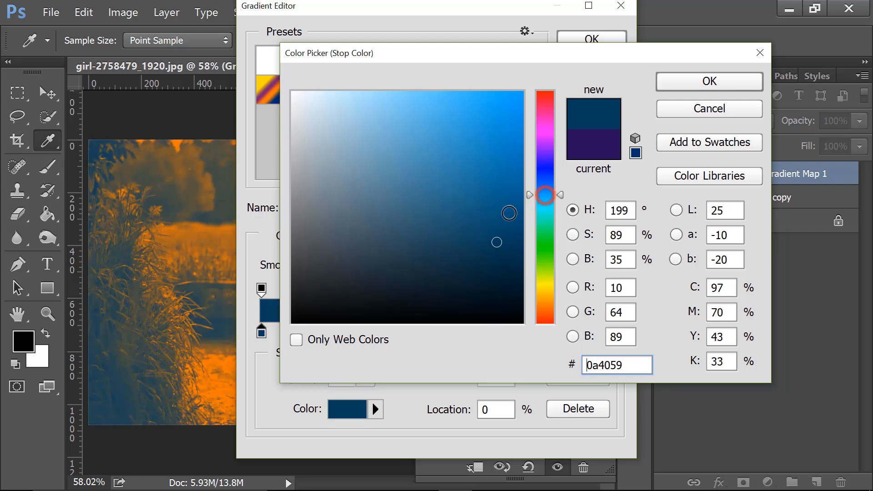
pyautogui.click(707, 81)
pyautogui.click(608, 48)
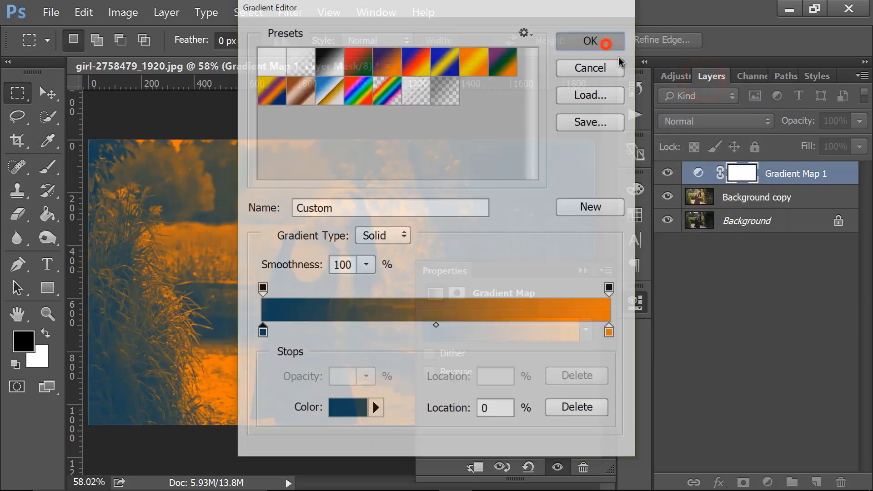
# Step: Set the Gradient Map 1 layer to Soft Light blending with 21% opacity
pyautogui.click(706, 122)
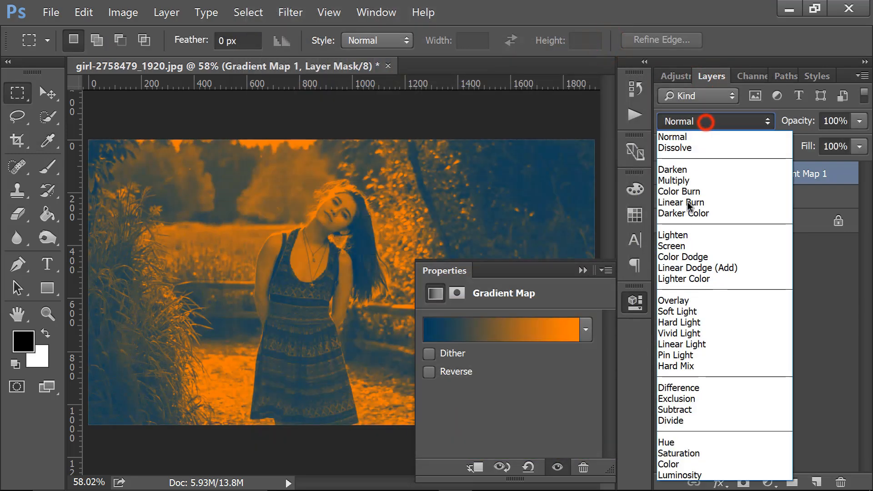
pyautogui.click(682, 311)
pyautogui.click(859, 121)
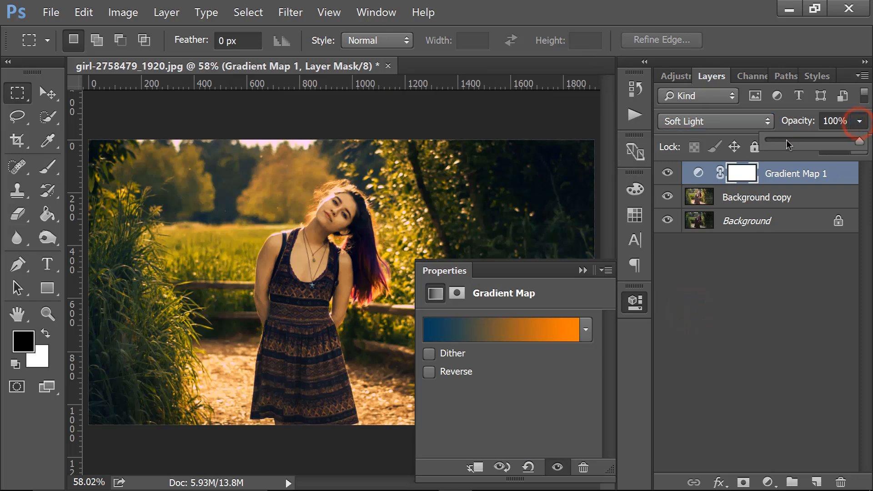
pyautogui.click(787, 141)
# Step: Paint black with the Brush on the Gradient Map 1 layer mask over the woman's skin and hair
pyautogui.click(748, 174)
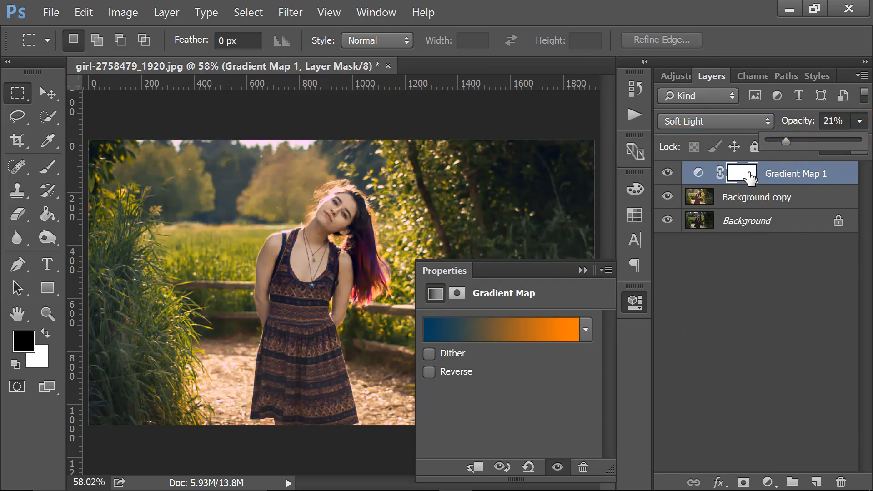
pyautogui.click(576, 275)
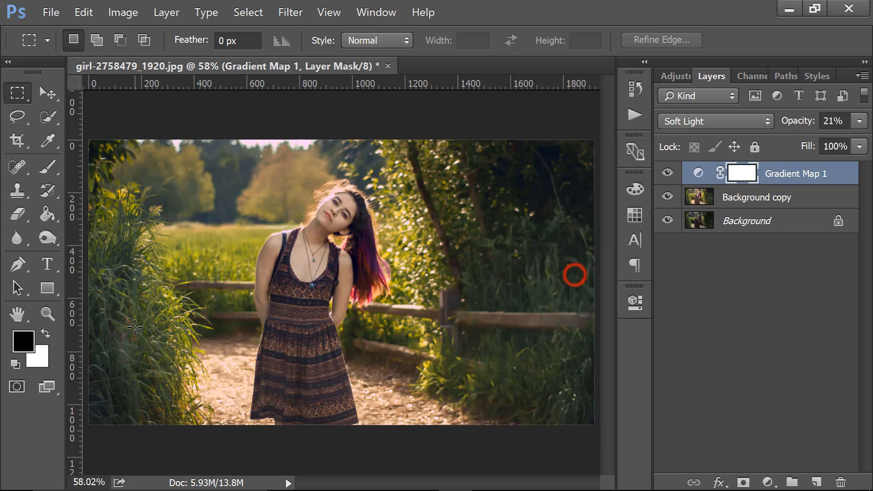
pyautogui.click(48, 168)
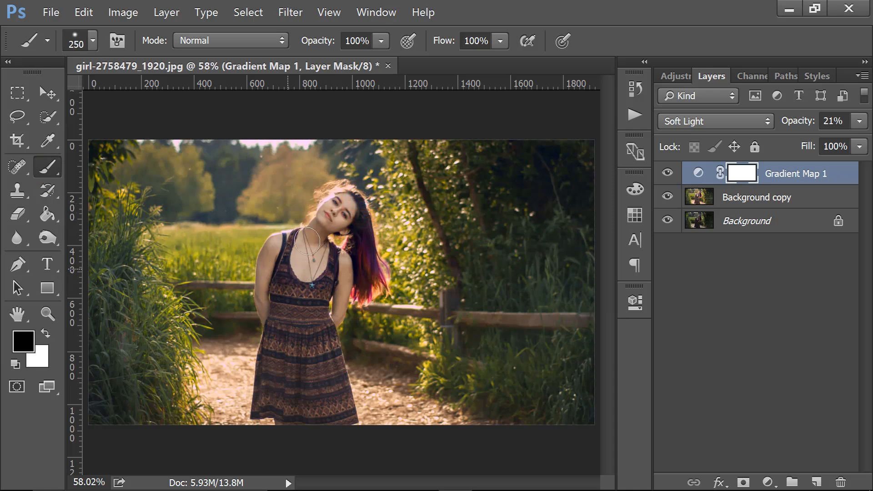
pyautogui.moveTo(330, 246); pyautogui.dragTo(394, 235)
# Step: Add a Brightness/Contrast adjustment layer above the Gradient Map with Contrast set to 9
pyautogui.click(769, 482)
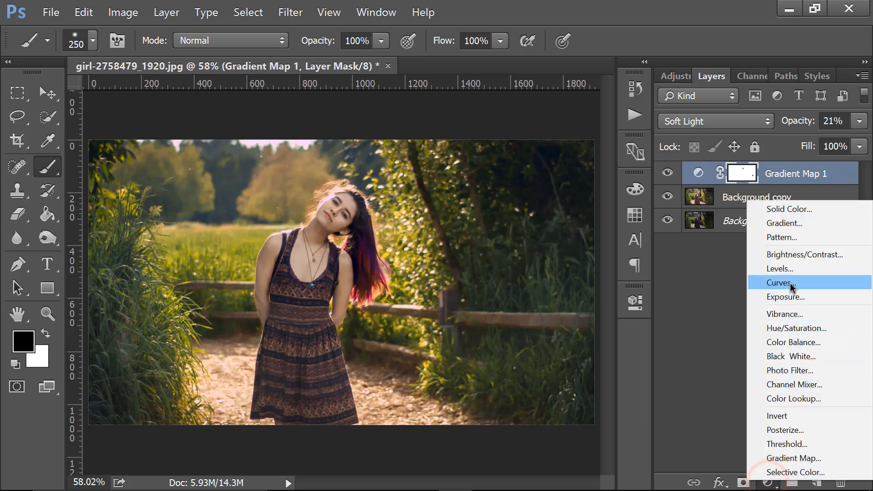
pyautogui.click(788, 257)
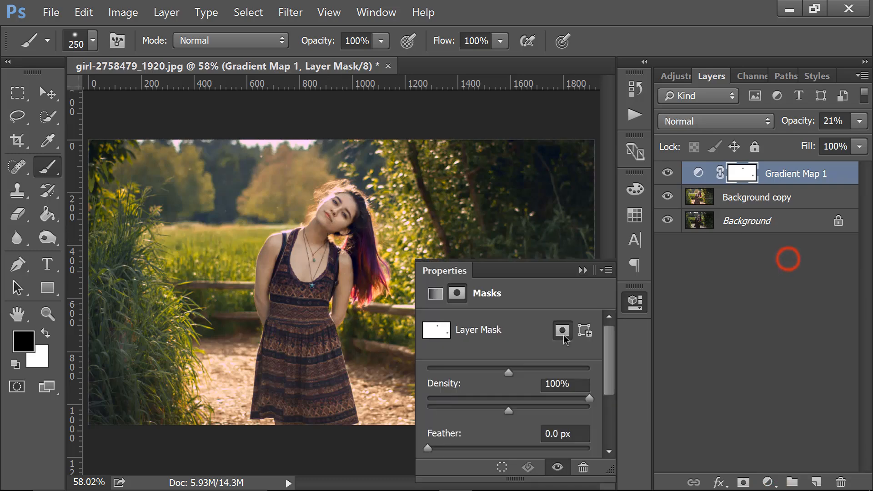
pyautogui.moveTo(539, 413); pyautogui.dragTo(516, 418)
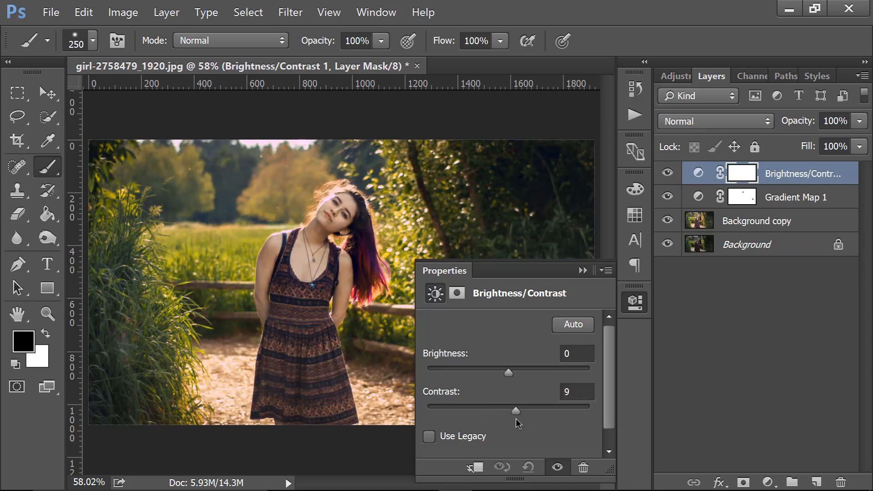
pyautogui.moveTo(508, 378); pyautogui.dragTo(508, 375)
pyautogui.click(583, 270)
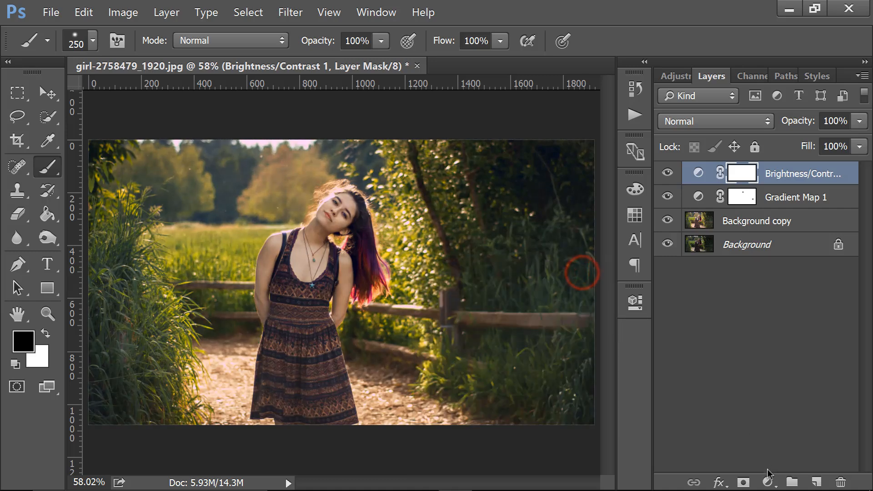
# Step: Add a Solid Color fill layer in dark blue #045870 above the Brightness/Contrast layer
pyautogui.click(767, 482)
pyautogui.click(785, 207)
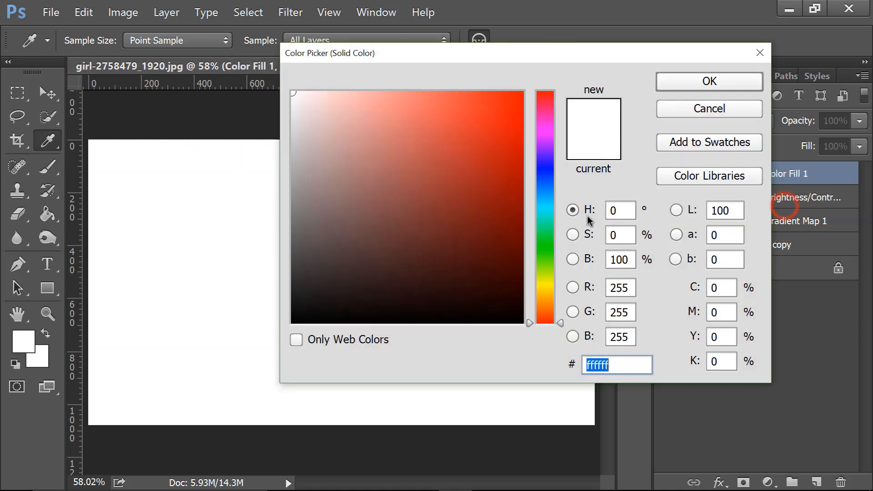
pyautogui.click(548, 198)
pyautogui.click(519, 219)
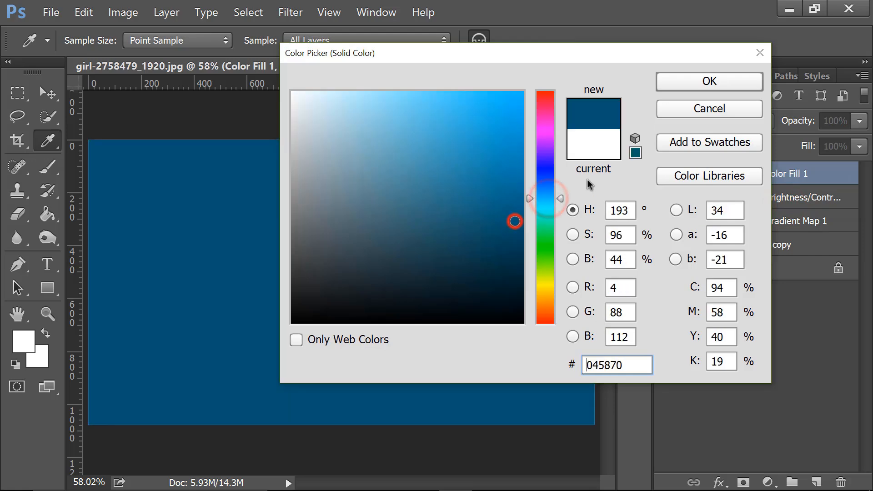
pyautogui.click(696, 80)
# Step: Set the Color Fill 1 layer to Exclusion blending with a Fill of 26%
pyautogui.click(681, 122)
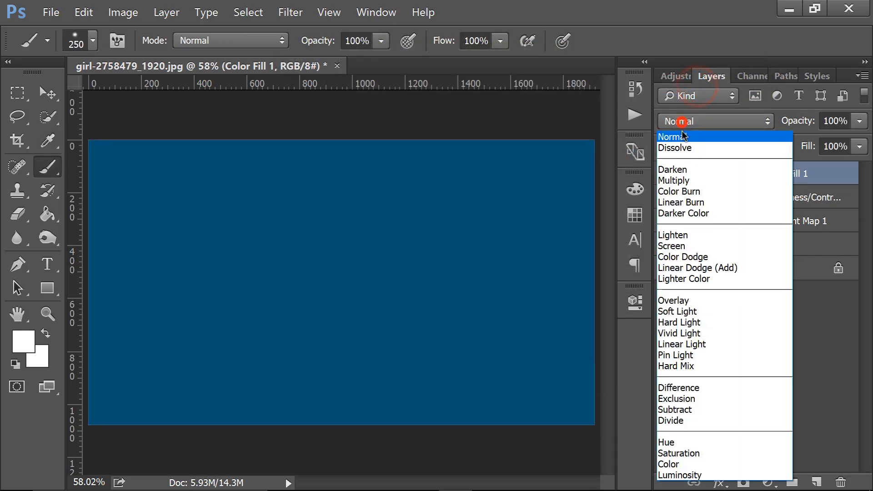
pyautogui.click(682, 398)
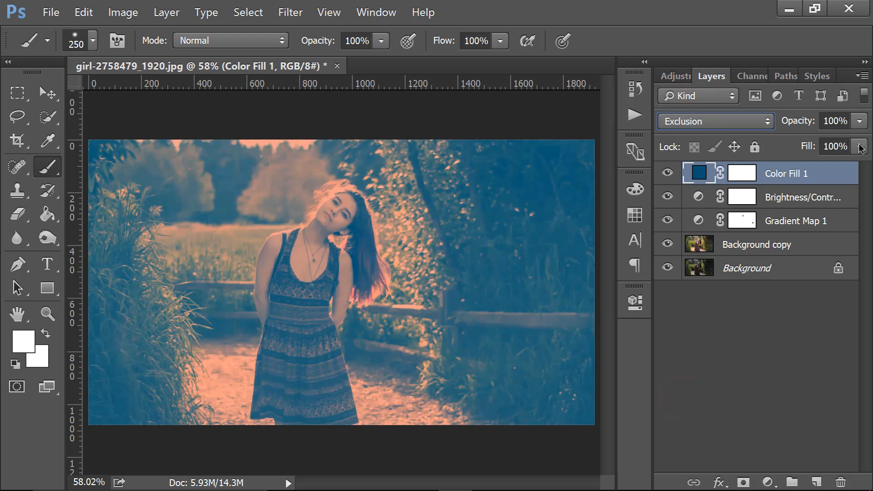
pyautogui.click(860, 146)
pyautogui.click(791, 166)
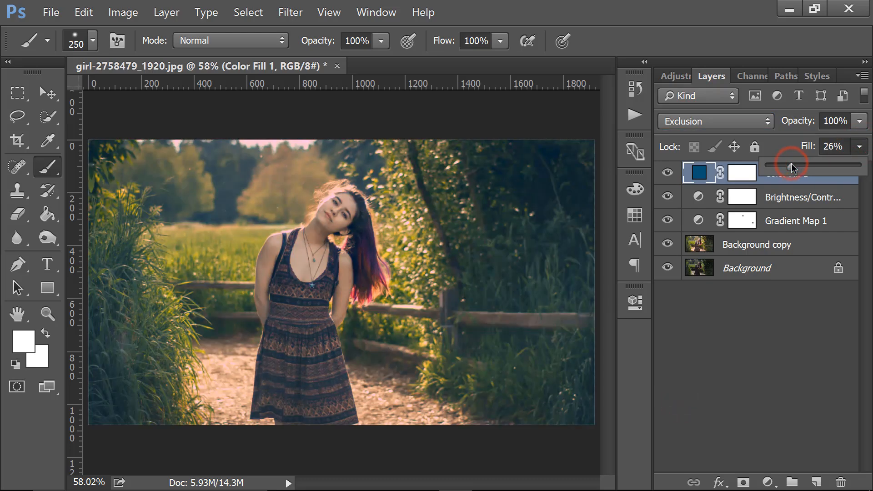
# Step: Select the Color Fill 1 layer mask and paint black over the woman's face, chest and arm
pyautogui.click(745, 174)
pyautogui.click(745, 173)
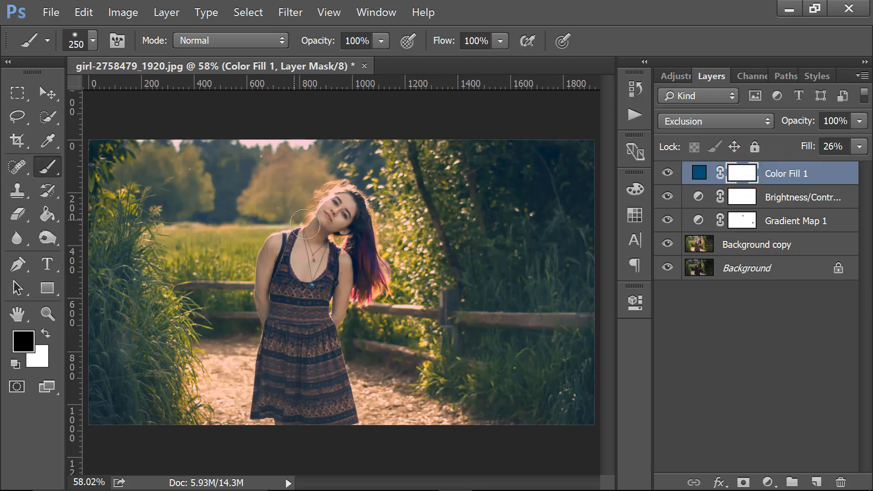
pyautogui.moveTo(327, 213)
pyautogui.mouseDown()
pyautogui.moveTo(328, 249)
pyautogui.moveTo(331, 223)
pyautogui.mouseUp()
pyautogui.moveTo(336, 305)
pyautogui.mouseDown()
pyautogui.moveTo(348, 291)
pyautogui.moveTo(338, 311)
pyautogui.moveTo(328, 260)
pyautogui.mouseUp()
pyautogui.click(313, 252)
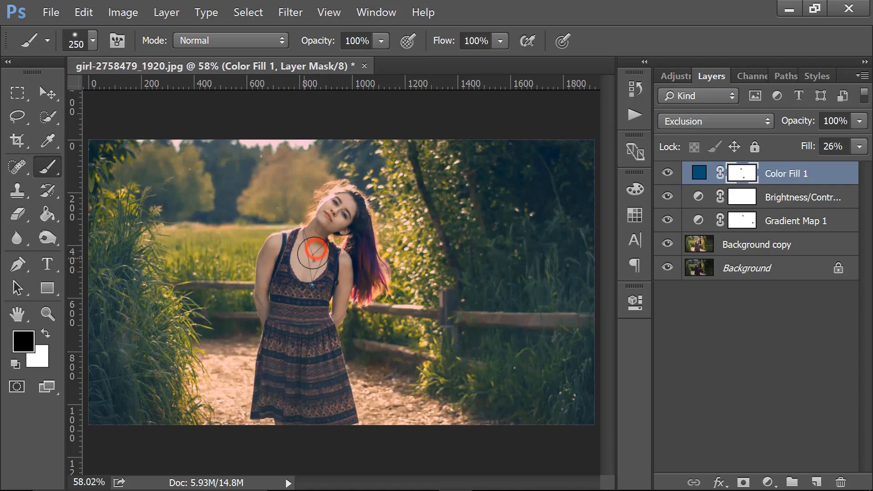
# Step: Switch to a larger soft round brush and mask the color fill off the woman's face, hair and upper body
pyautogui.click(92, 41)
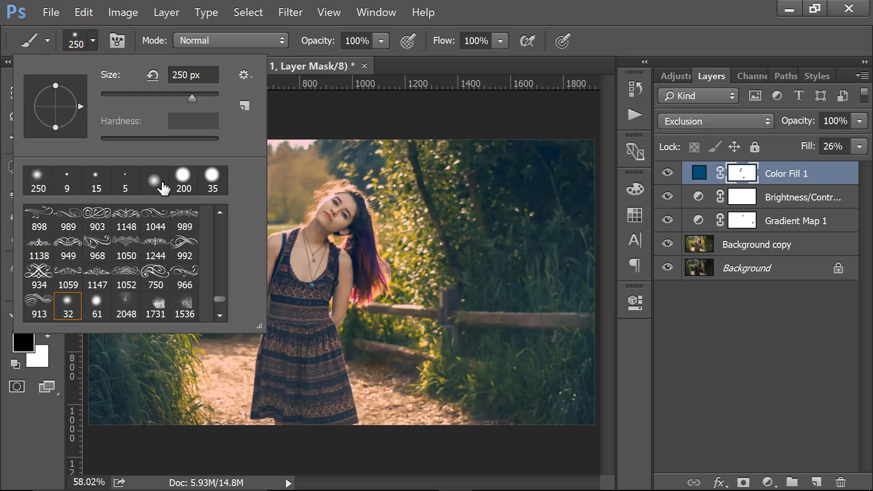
pyautogui.click(162, 183)
pyautogui.click(634, 34)
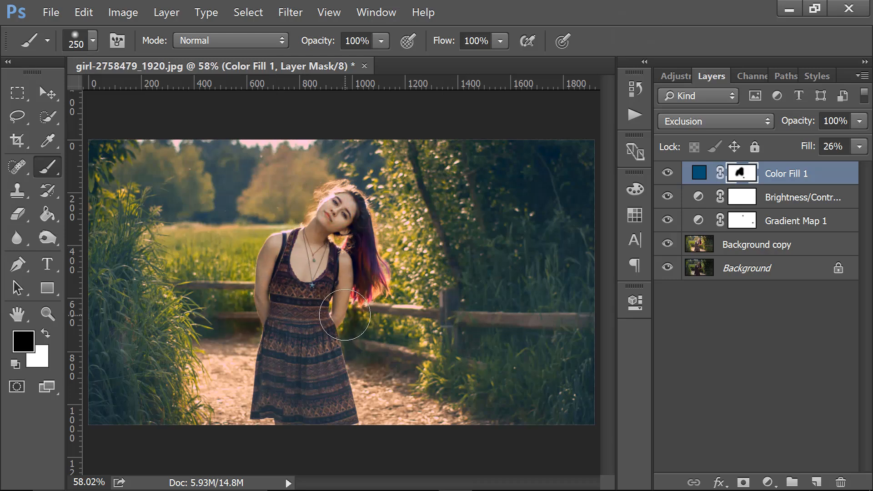
pyautogui.moveTo(345, 315)
pyautogui.mouseDown()
pyautogui.moveTo(318, 259)
pyautogui.moveTo(315, 223)
pyautogui.mouseUp()
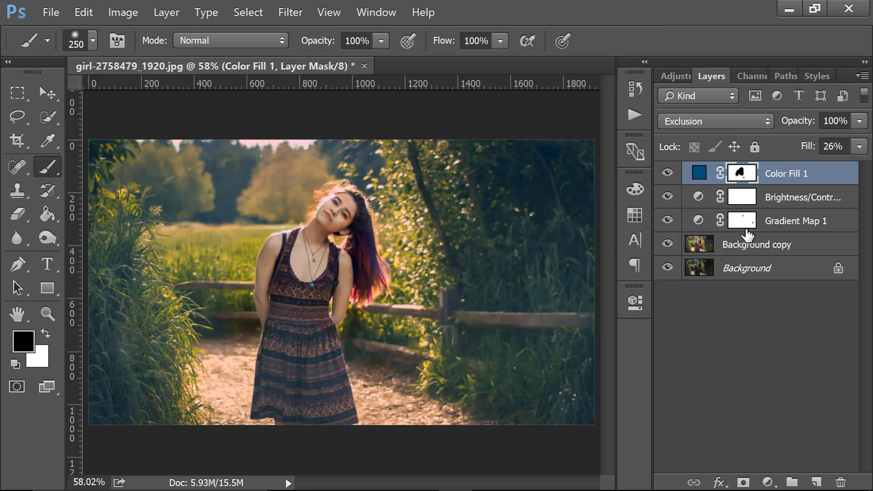
# Step: Add a Color Lookup adjustment layer above the color fill using the HorrorBlue.3DL 3DLUT file
pyautogui.click(767, 482)
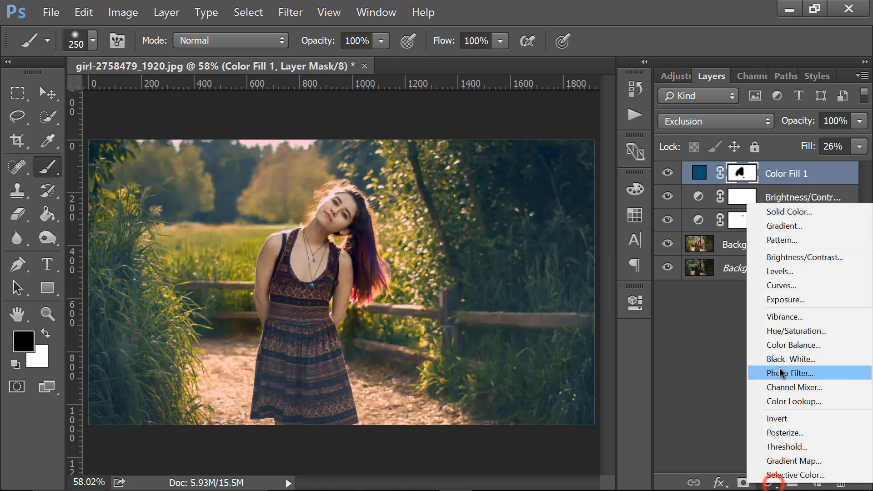
pyautogui.click(793, 402)
pyautogui.click(530, 325)
pyautogui.scroll(-4, 577, 241)
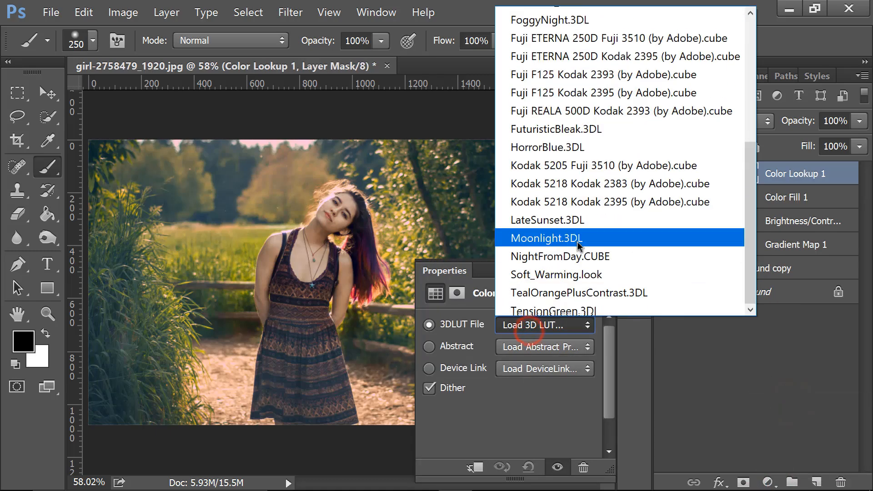
pyautogui.click(537, 148)
pyautogui.click(582, 272)
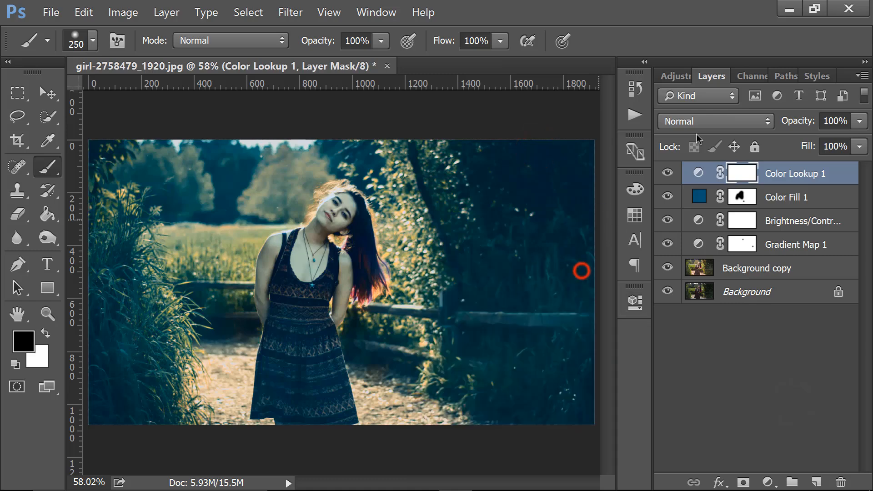
# Step: Set the Color Lookup 1 layer to Soft Light blending with a Fill of 21%
pyautogui.click(711, 120)
pyautogui.click(699, 306)
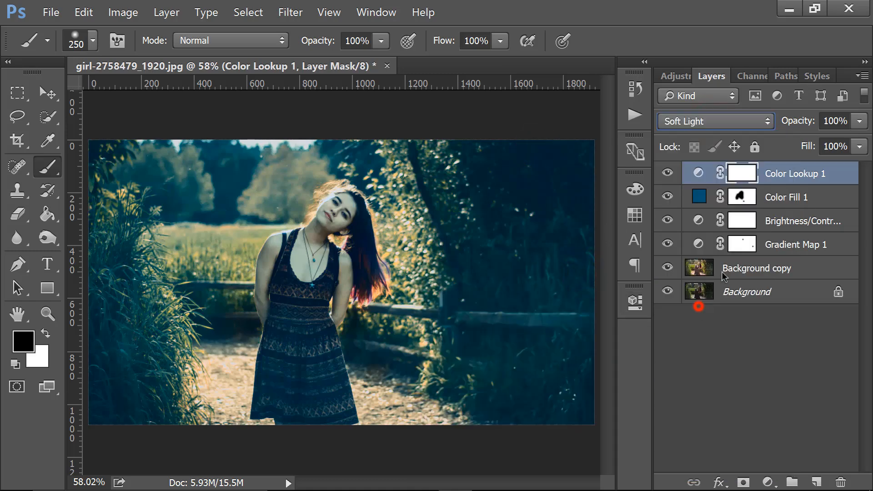
pyautogui.click(861, 146)
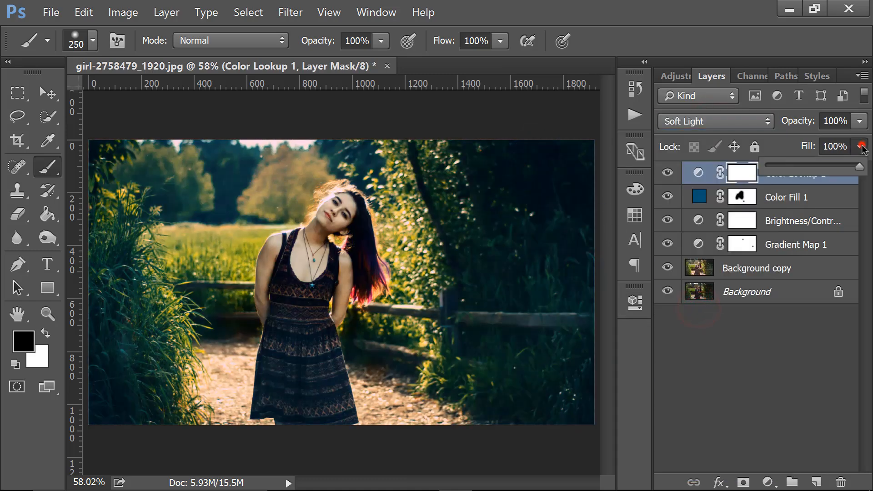
pyautogui.click(786, 166)
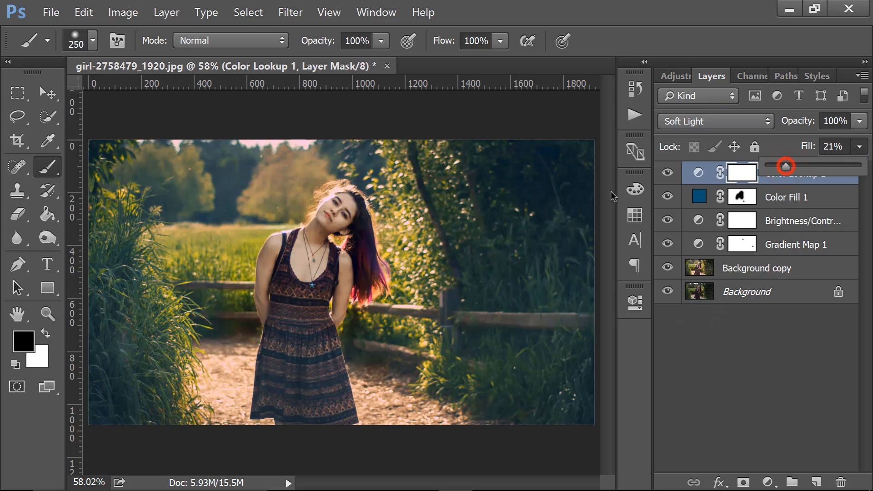
# Step: Paint black on the Color Lookup 1 layer mask over the woman's face, hair and upper body
pyautogui.click(328, 227)
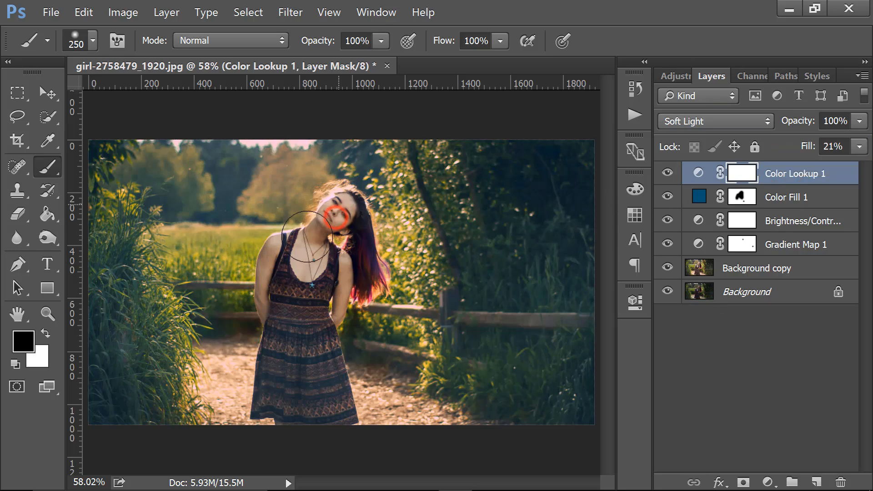
pyautogui.moveTo(328, 277)
pyautogui.mouseDown()
pyautogui.moveTo(323, 226)
pyautogui.moveTo(355, 201)
pyautogui.mouseUp()
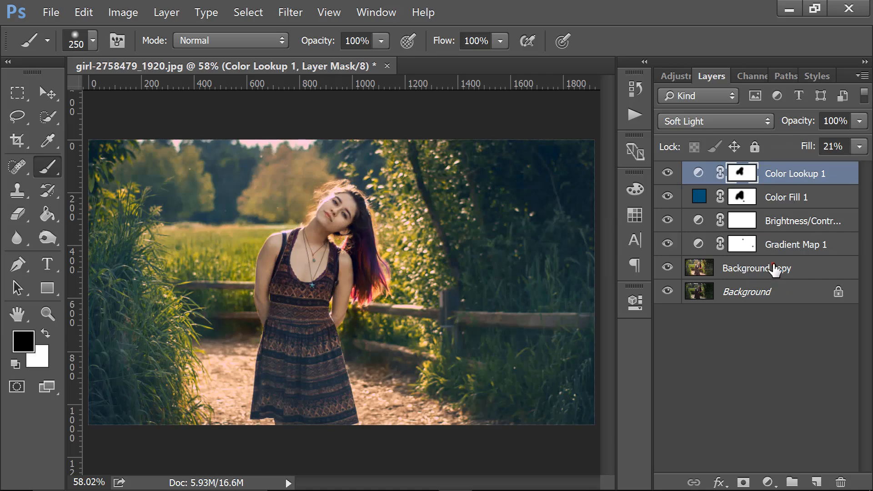
# Step: Group all layers from Background copy up to Color Lookup 1, and stamp the visible image into a new layer above the group
pyautogui.doubleClick(778, 268)
pyautogui.click(825, 260)
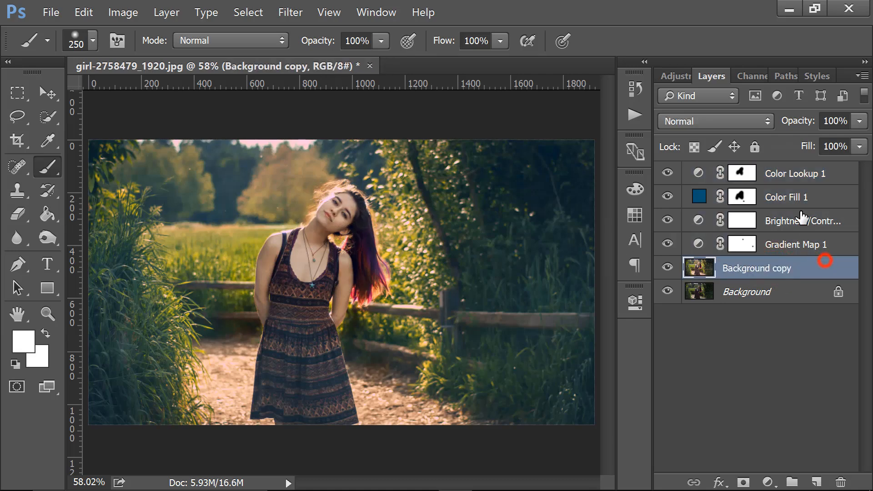
pyautogui.keyDown('shift'); pyautogui.click(800, 174); pyautogui.keyUp('shift')
pyautogui.moveTo(774, 223); pyautogui.dragTo(791, 478)
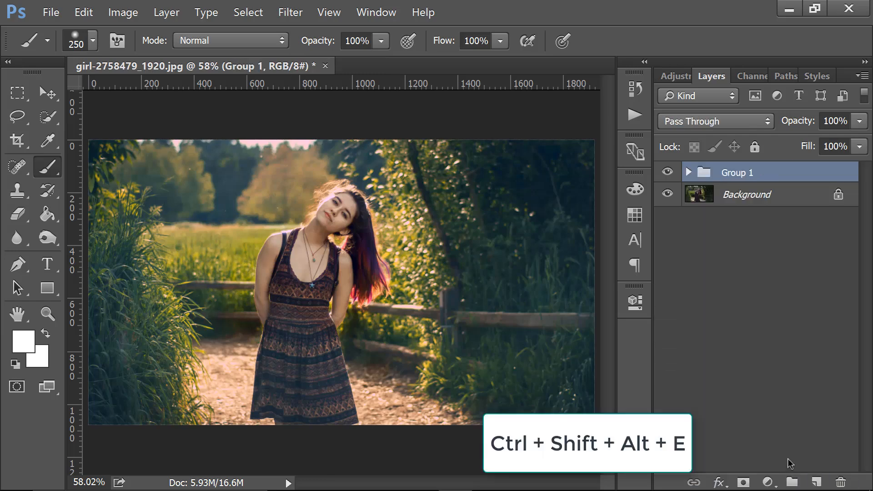
pyautogui.hotkey('ctrl', 'shift', 'alt', 'e')
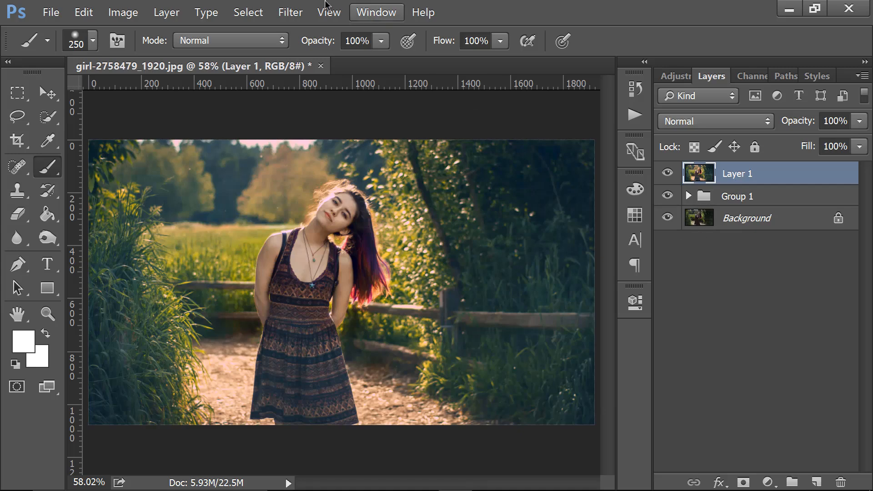
pyautogui.click(17, 93)
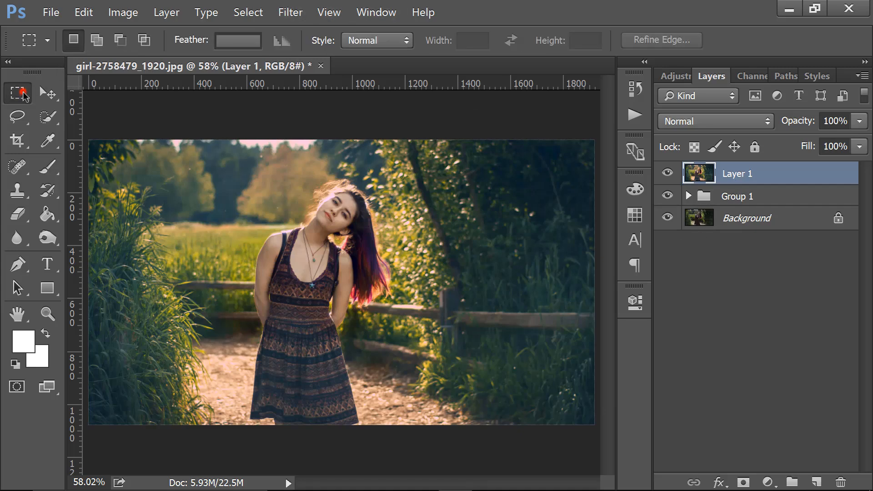
# Step: Smooth the woman's skin on Layer 1 with the Imagenomic Portraiture filter, using a smoothing preset
pyautogui.click(299, 14)
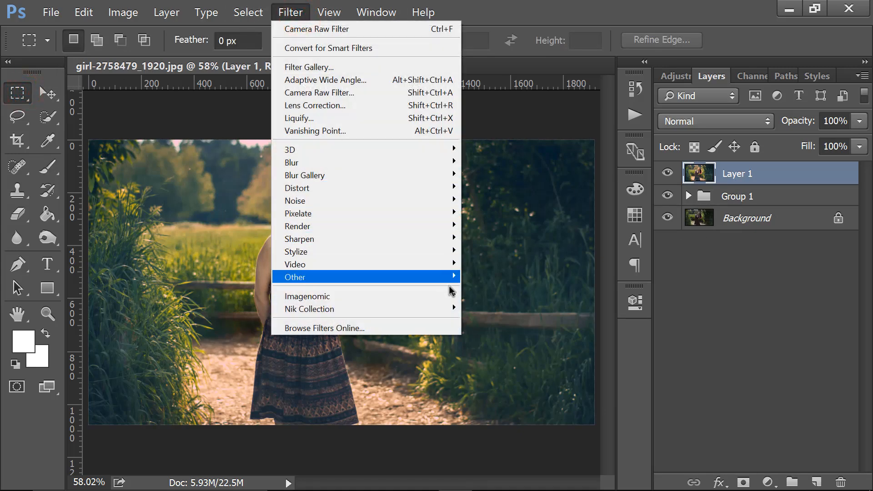
pyautogui.moveTo(456, 296)
pyautogui.click(489, 296)
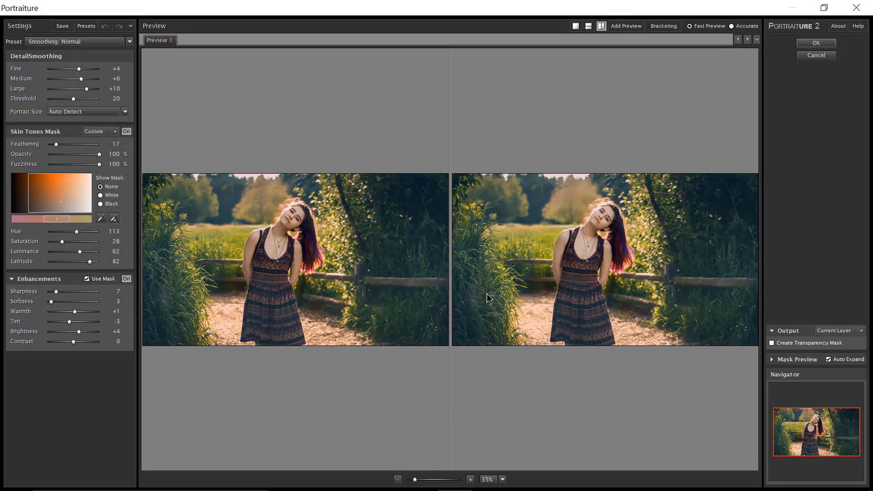
pyautogui.scroll(1, 516, 297)
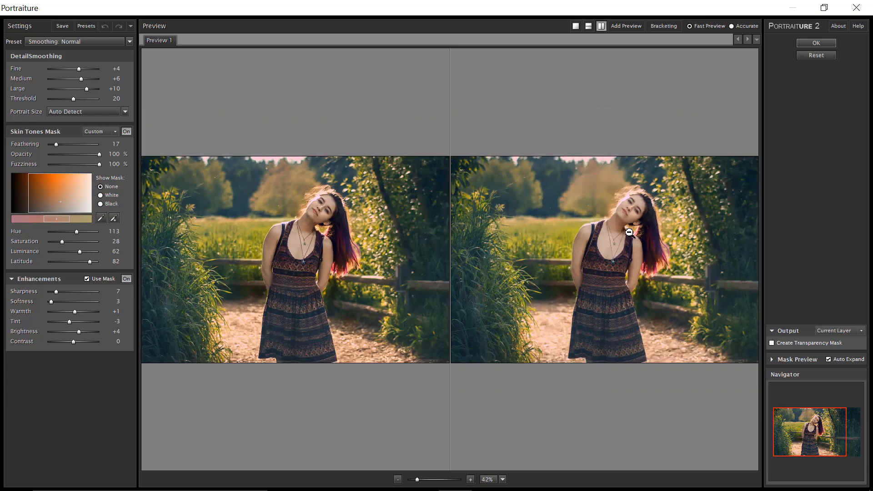
pyautogui.moveTo(629, 233); pyautogui.dragTo(587, 246)
pyautogui.scroll(1, 588, 246)
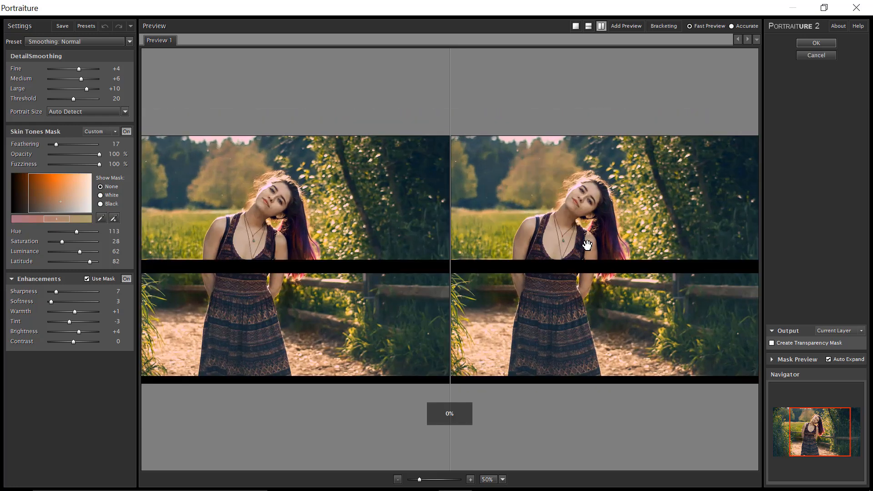
pyautogui.scroll(-1, 642, 253)
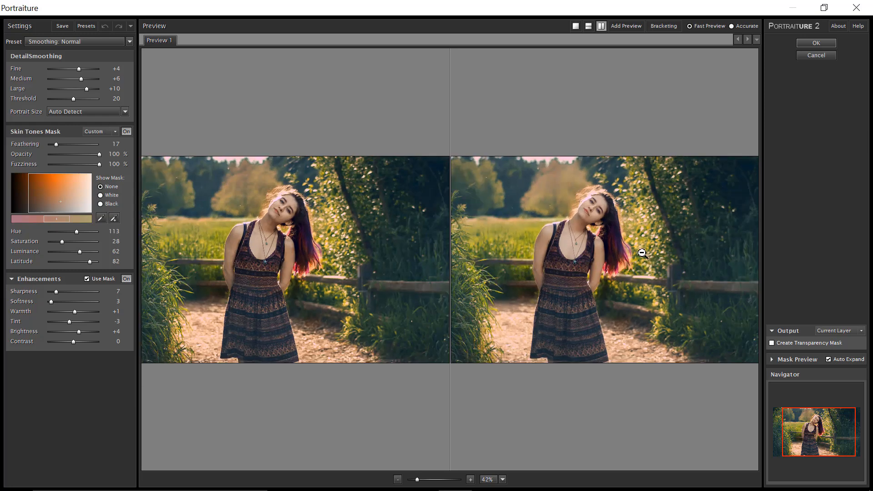
pyautogui.click(77, 42)
pyautogui.click(93, 136)
pyautogui.click(817, 43)
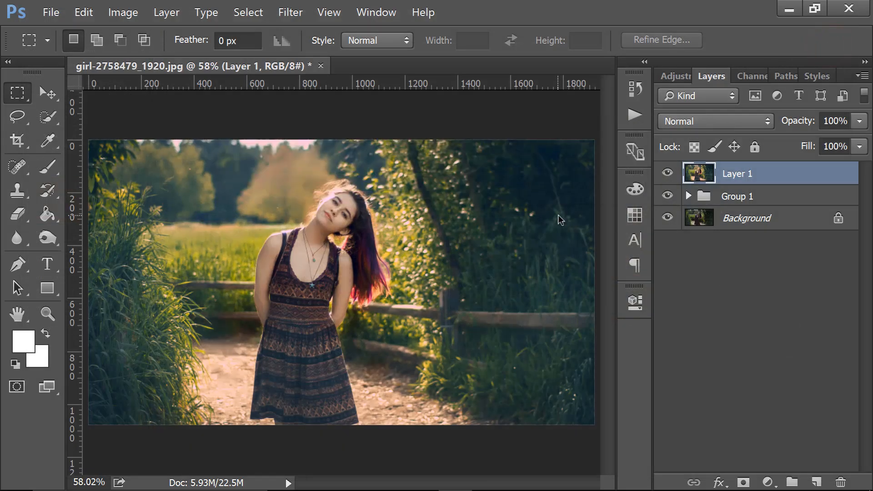
# Step: Compare Layer 1 hidden and shown, and add a layer mask to it inverted to black
pyautogui.click(668, 173)
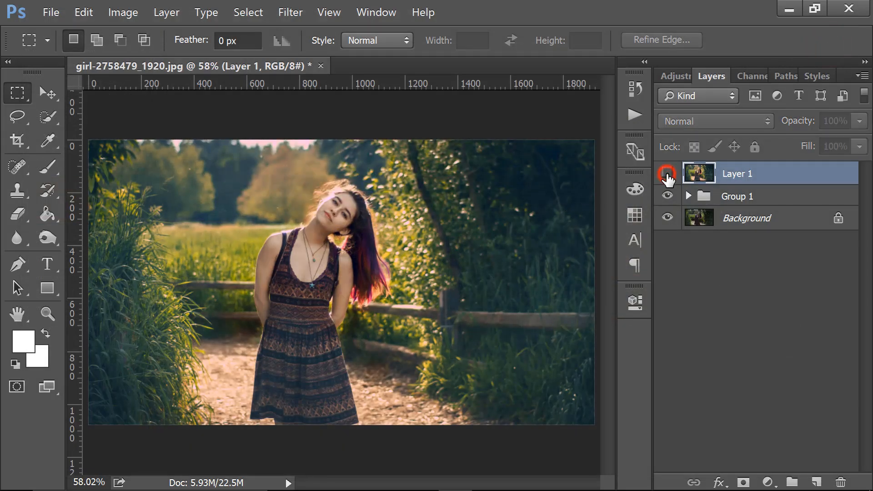
pyautogui.click(667, 173)
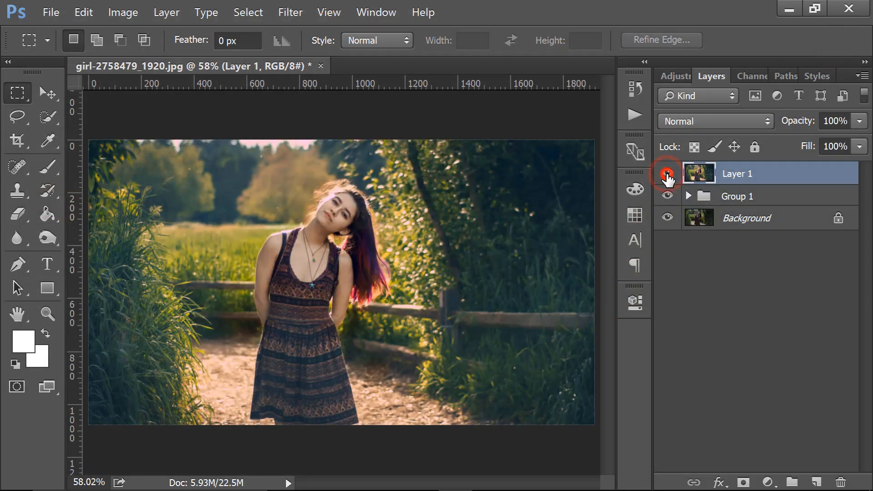
pyautogui.click(743, 482)
pyautogui.hotkey('ctrl', 'i')
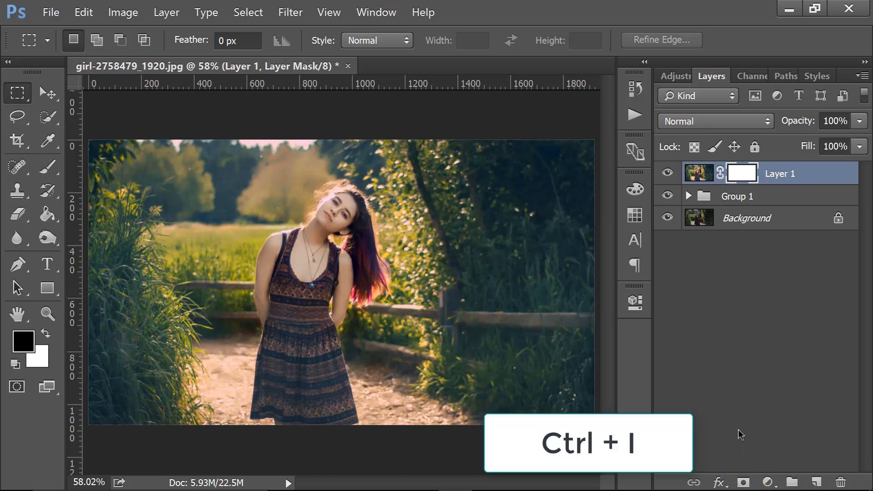
# Step: Paint white on the Layer 1 mask over the woman's face and upper-body skin with a size 90 brush at 76% opacity
pyautogui.click(47, 168)
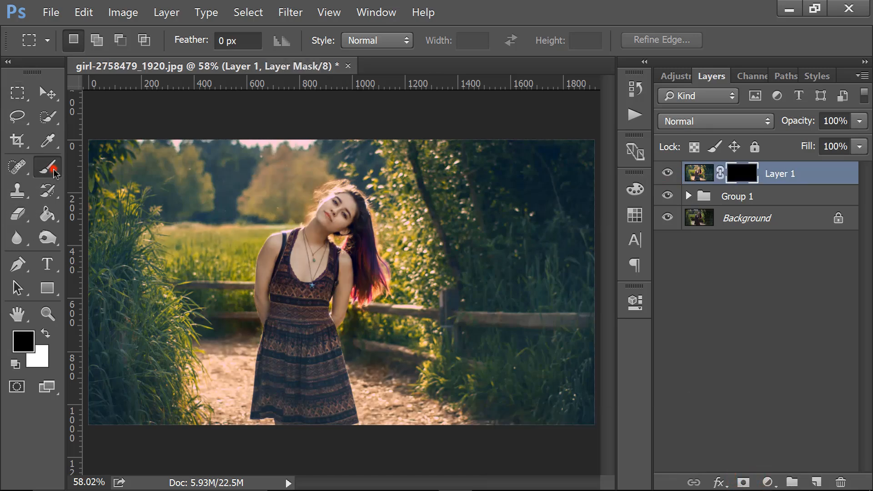
pyautogui.click(381, 41)
pyautogui.click(359, 60)
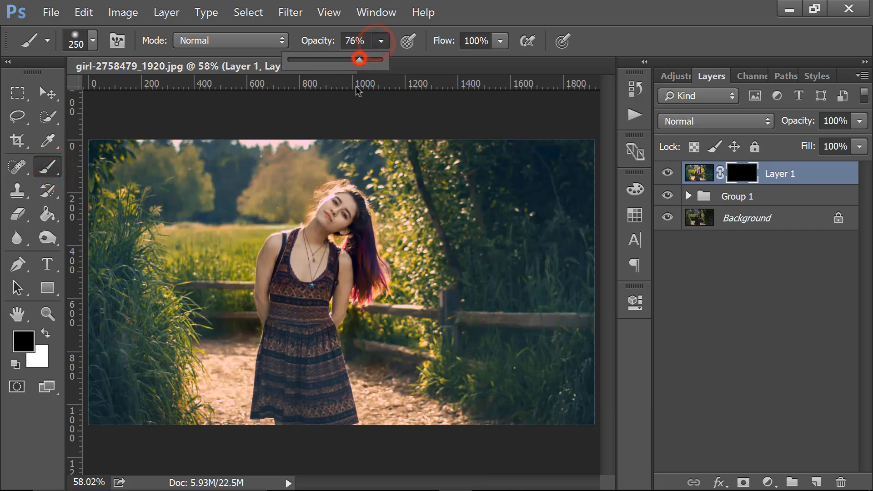
pyautogui.click(470, 18)
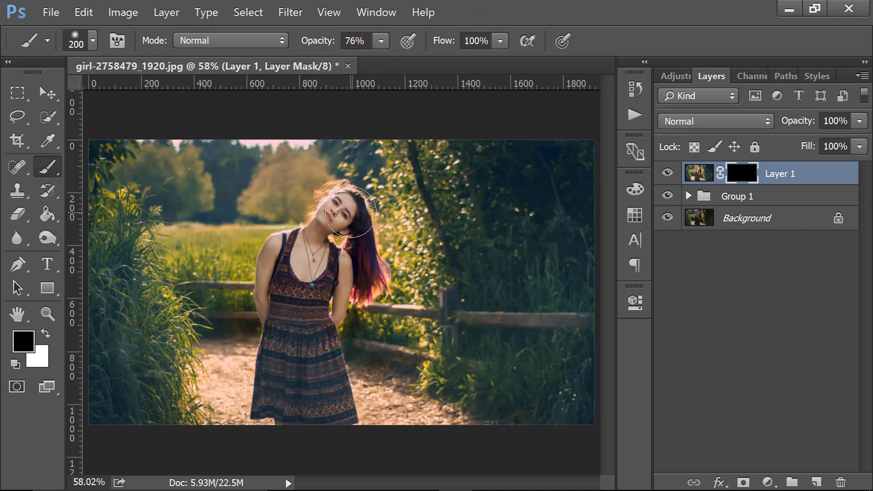
pyautogui.press('[')
pyautogui.press('[')
pyautogui.press('[')
pyautogui.press('[')
pyautogui.click(349, 214)
pyautogui.click(45, 334)
pyautogui.click(348, 200)
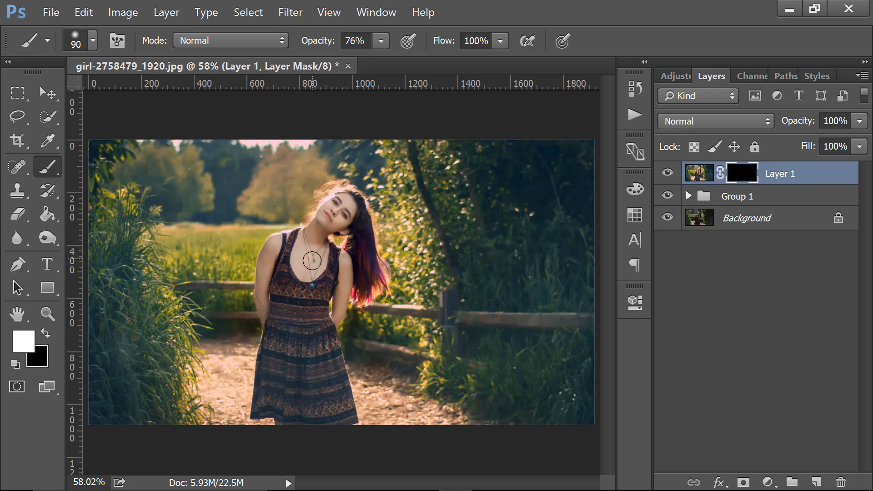
pyautogui.moveTo(312, 260)
pyautogui.mouseDown()
pyautogui.moveTo(314, 276)
pyautogui.moveTo(304, 260)
pyautogui.moveTo(317, 251)
pyautogui.mouseUp()
# Step: Add a Curves adjustment layer above Layer 1 and select it to show its curve
pyautogui.click(762, 416)
pyautogui.click(768, 482)
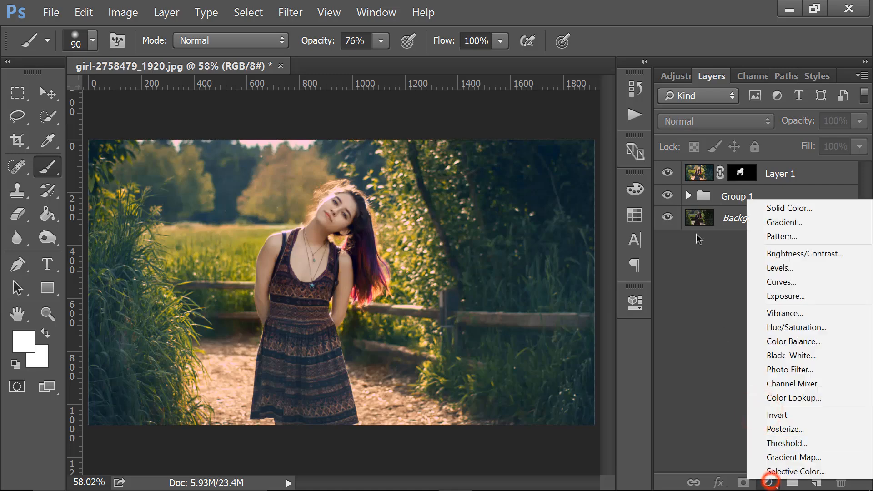
pyautogui.click(767, 178)
pyautogui.click(767, 177)
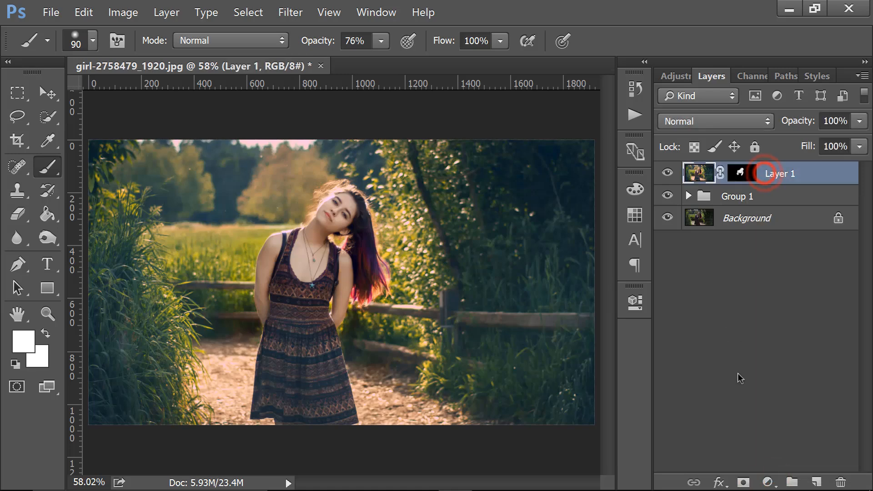
pyautogui.click(768, 481)
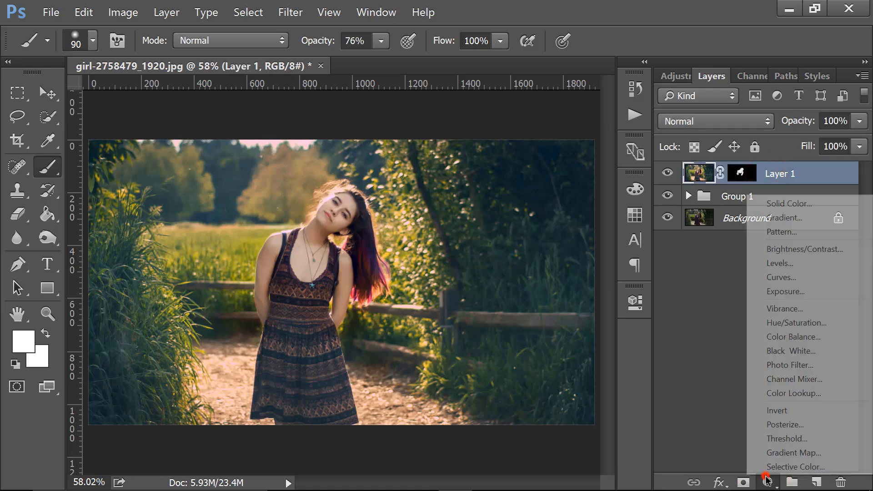
pyautogui.click(789, 275)
pyautogui.click(789, 271)
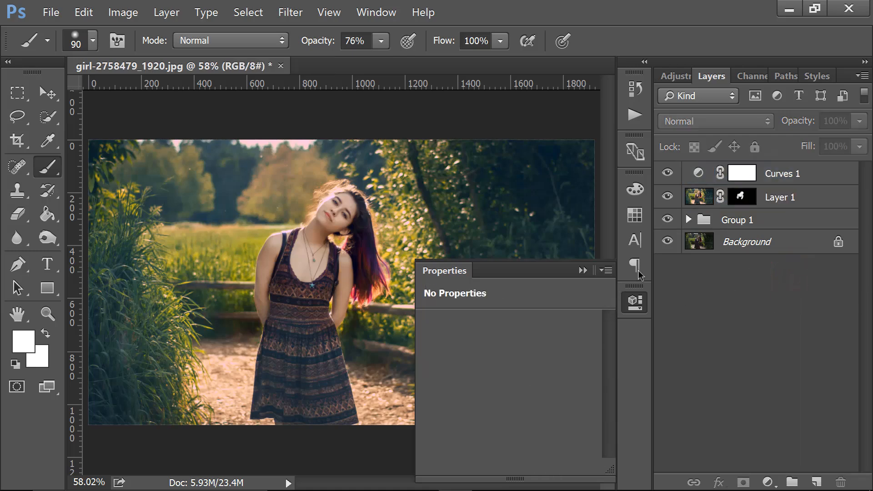
pyautogui.click(800, 173)
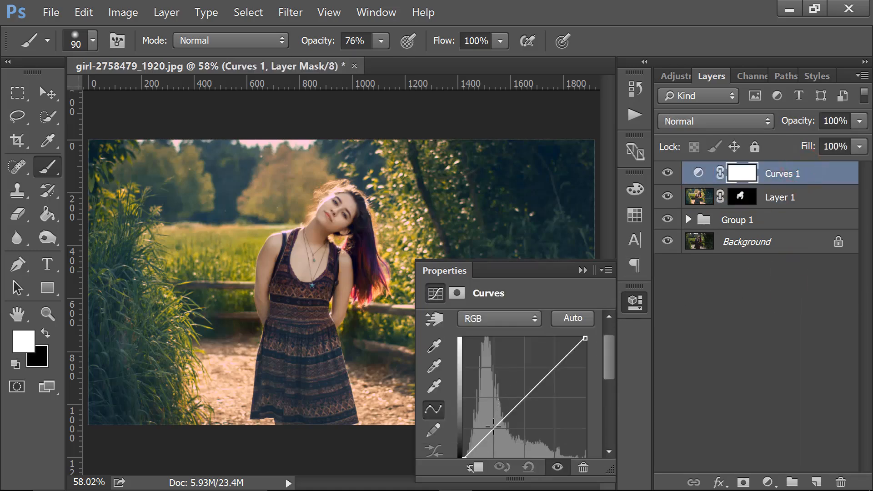
# Step: Lift the shadows slightly on the Curves 1 RGB curve and anchor its upper part near the diagonal with a second point
pyautogui.moveTo(493, 425); pyautogui.dragTo(483, 437)
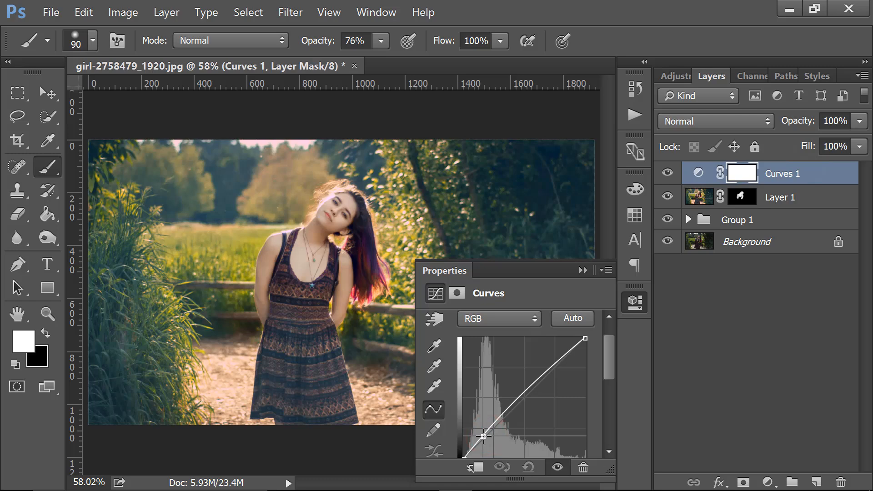
pyautogui.moveTo(513, 398); pyautogui.dragTo(546, 379)
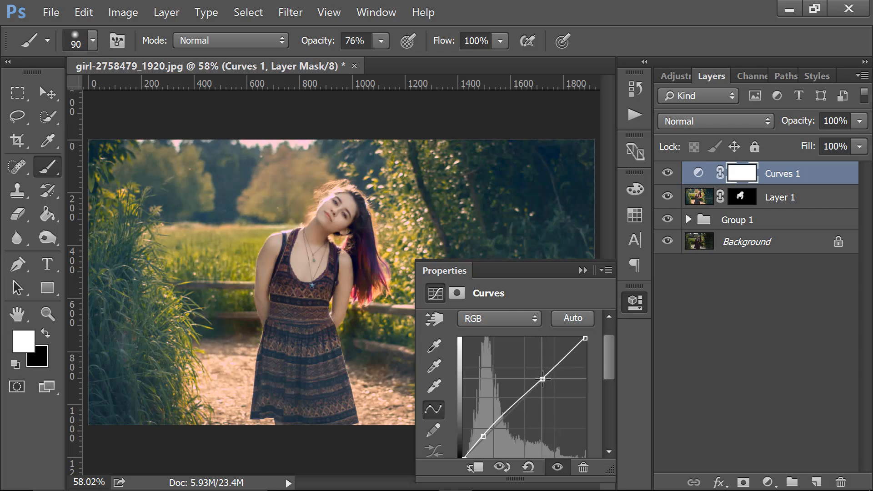
pyautogui.click(582, 271)
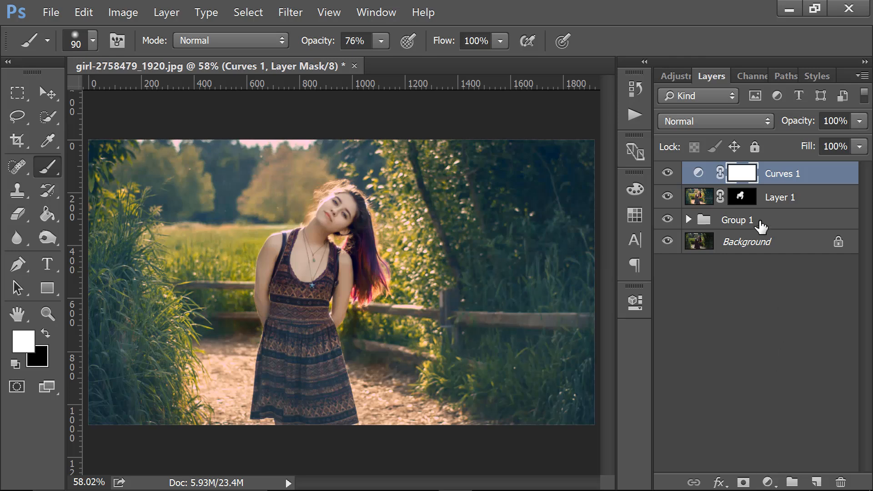
# Step: Group Curves 1 and Layer 1, and stamp the visible image into a new layer above the group
pyautogui.keyDown('ctrl'); pyautogui.click(773, 197); pyautogui.keyUp('ctrl')
pyautogui.moveTo(776, 196); pyautogui.dragTo(797, 484)
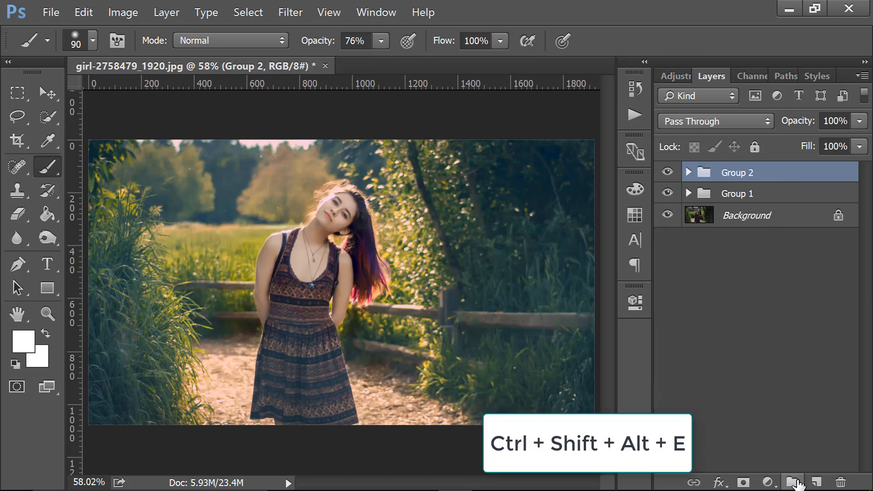
pyautogui.hotkey('ctrl', 'shift', 'alt', 'e')
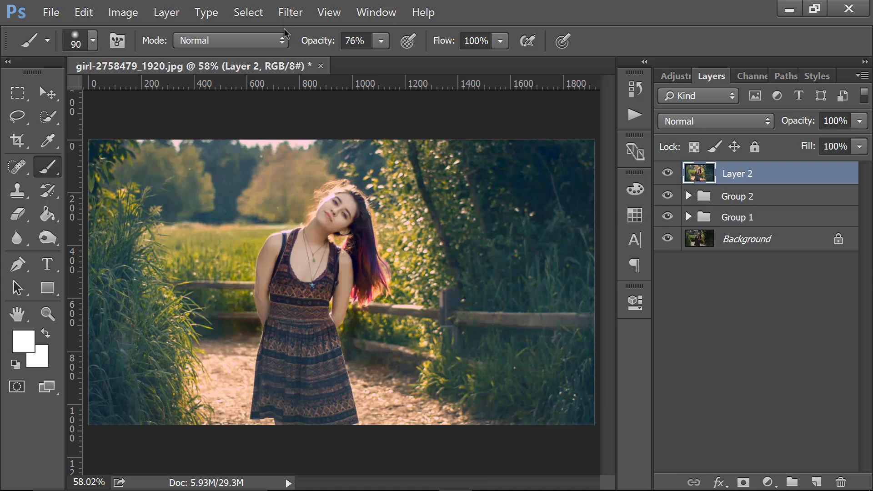
# Step: Apply the Color Efex Pro 4 Cross Processing filter to Layer 2 with method L03
pyautogui.click(284, 14)
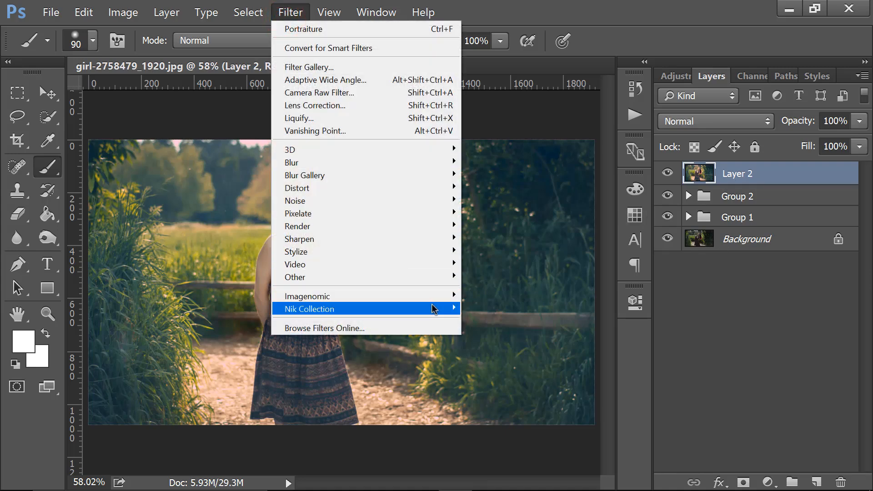
pyautogui.moveTo(448, 309)
pyautogui.click(495, 321)
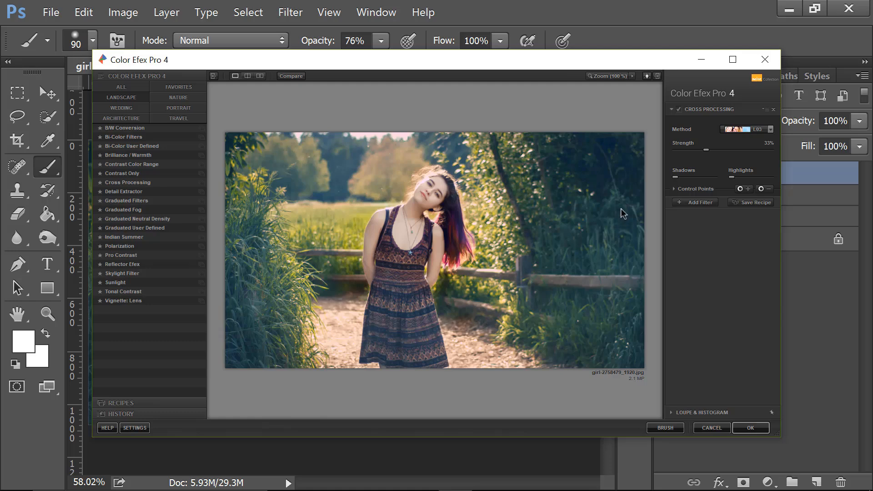
pyautogui.click(749, 129)
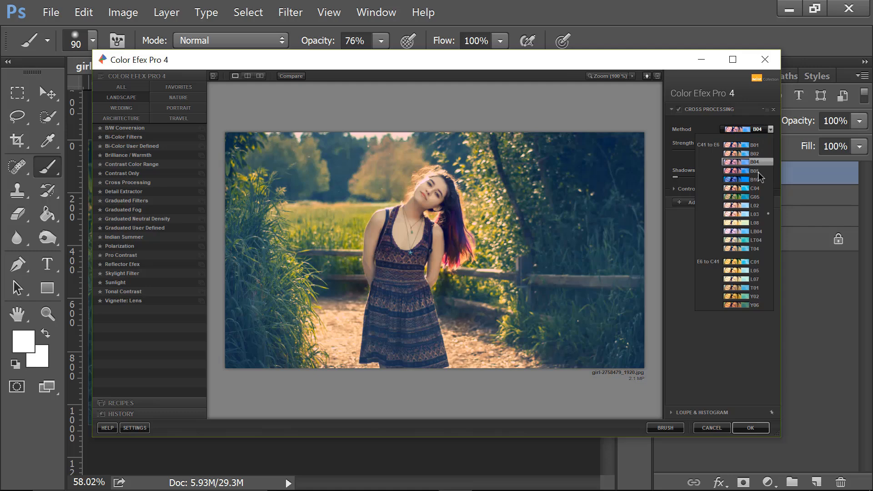
pyautogui.click(759, 214)
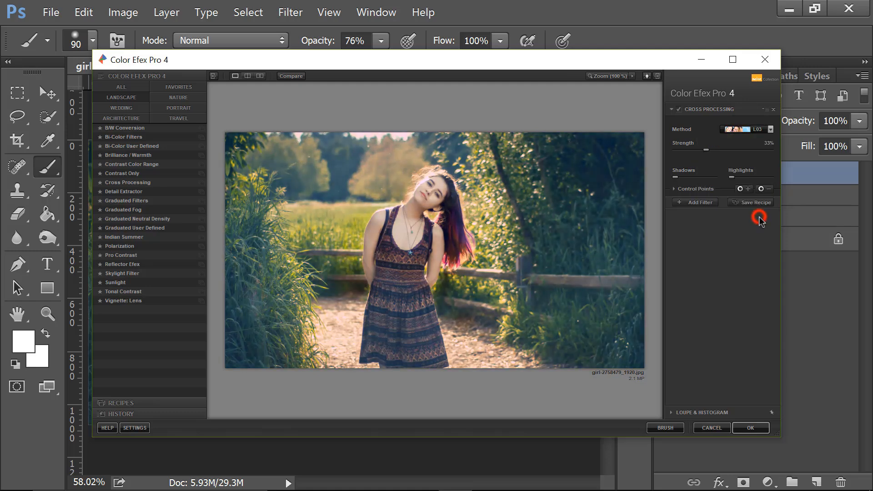
pyautogui.click(749, 427)
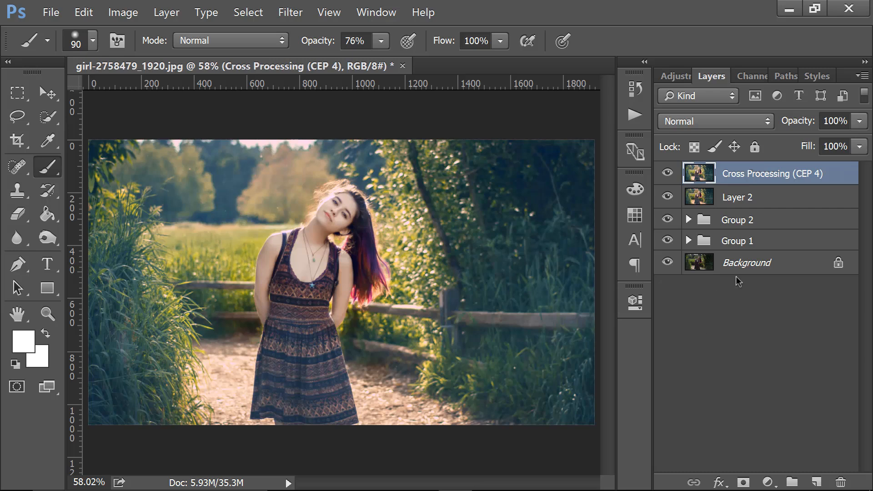
# Step: Group the Cross Processing (CEP 4) layer with Layer 2, and stamp the visible image into a new layer on top
pyautogui.keyDown('shift'); pyautogui.click(763, 200); pyautogui.keyUp('shift')
pyautogui.moveTo(761, 173); pyautogui.dragTo(816, 480)
pyautogui.hotkey('ctrl', 'z')
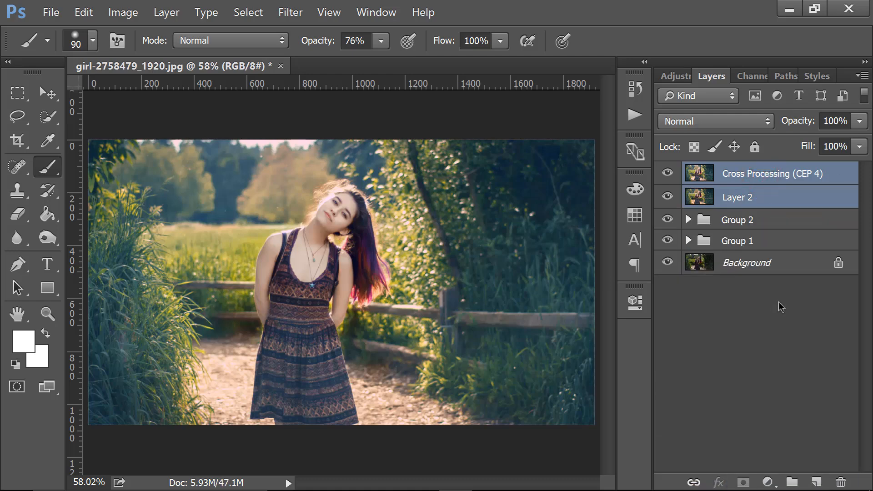
pyautogui.moveTo(764, 196); pyautogui.dragTo(792, 482)
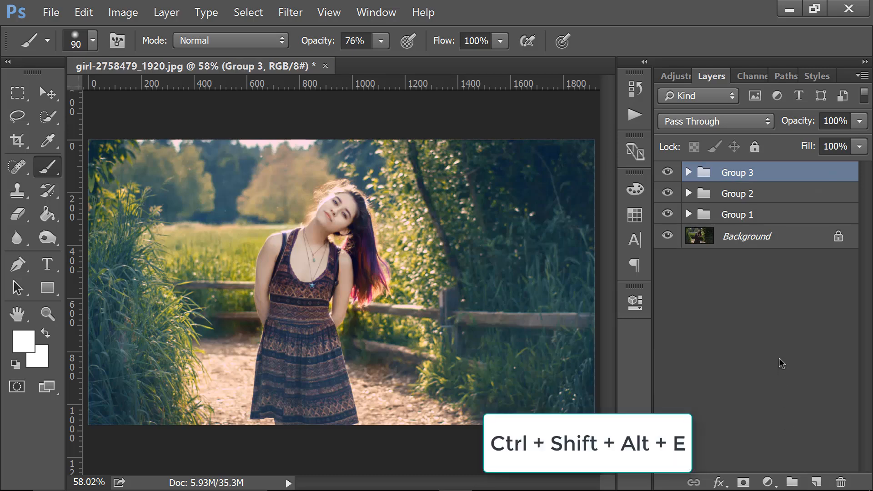
pyautogui.hotkey('ctrl', 'shift', 'alt', 'e')
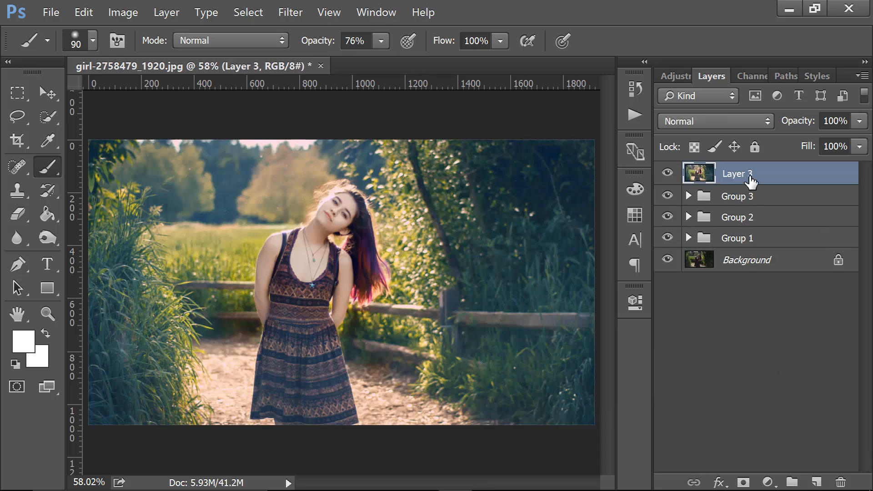
# Step: Duplicate Layer 3 and set the copy's blend mode to Vivid Light
pyautogui.moveTo(764, 175); pyautogui.dragTo(816, 481)
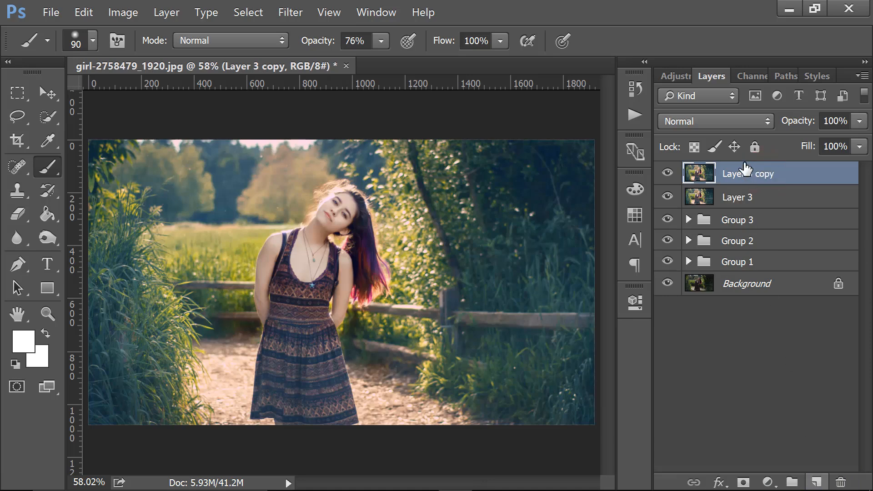
pyautogui.click(705, 120)
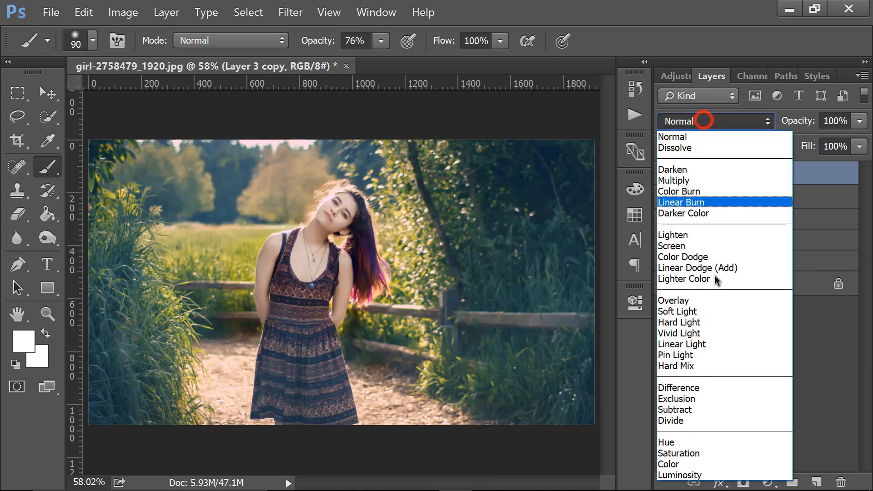
pyautogui.click(700, 332)
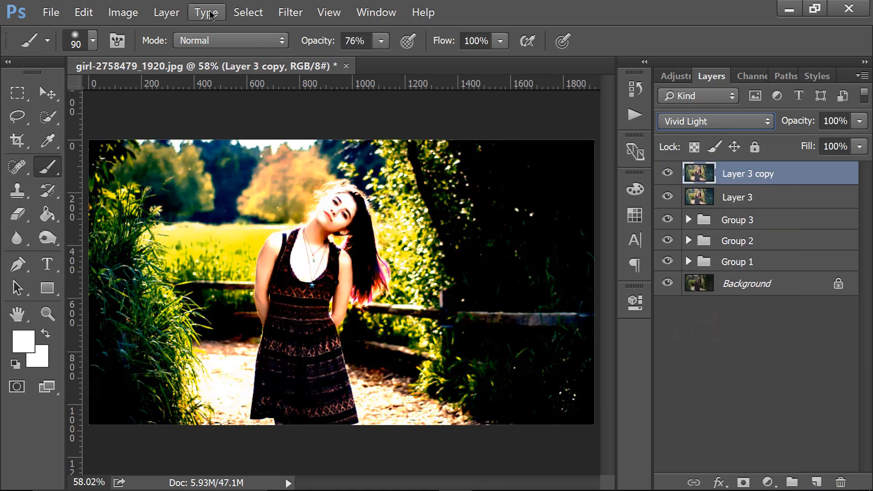
# Step: Apply a High Pass filter to Layer 3 copy and compare the image with and without that layer
pyautogui.click(290, 12)
pyautogui.moveTo(428, 277)
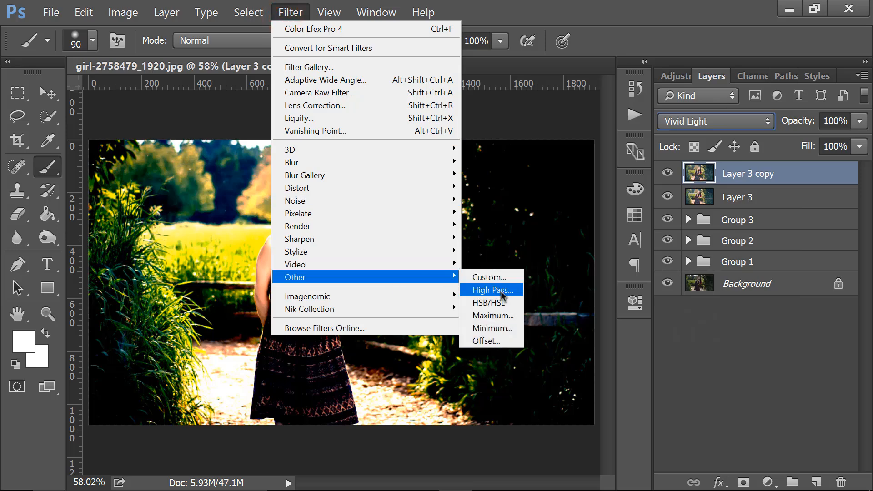
pyautogui.click(501, 291)
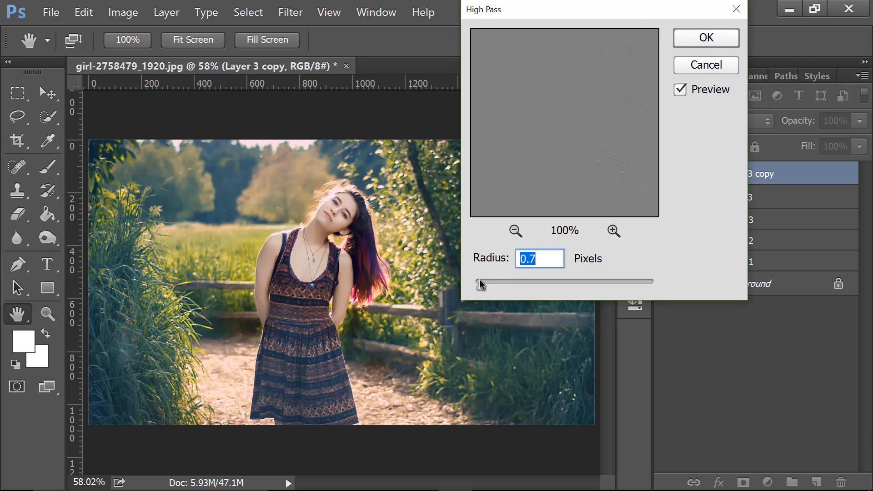
pyautogui.moveTo(482, 290); pyautogui.dragTo(493, 291)
pyautogui.click(708, 46)
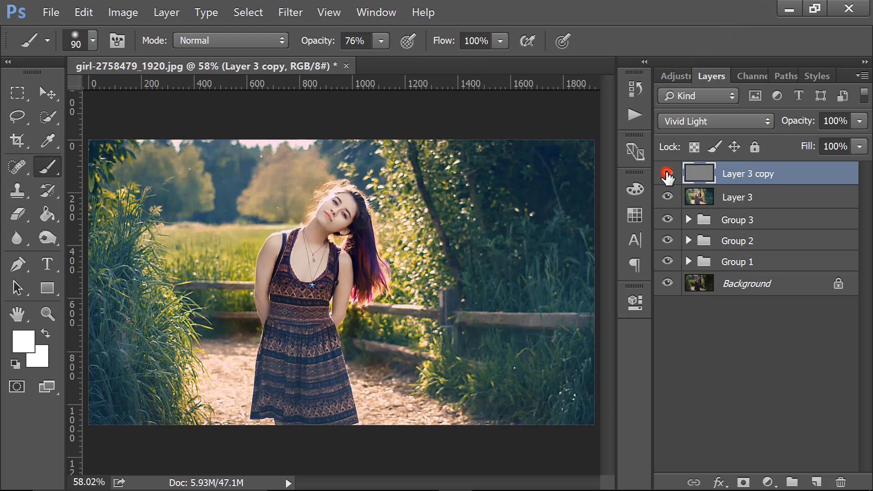
pyautogui.click(668, 174)
pyautogui.click(667, 174)
pyautogui.click(667, 174)
pyautogui.click(668, 173)
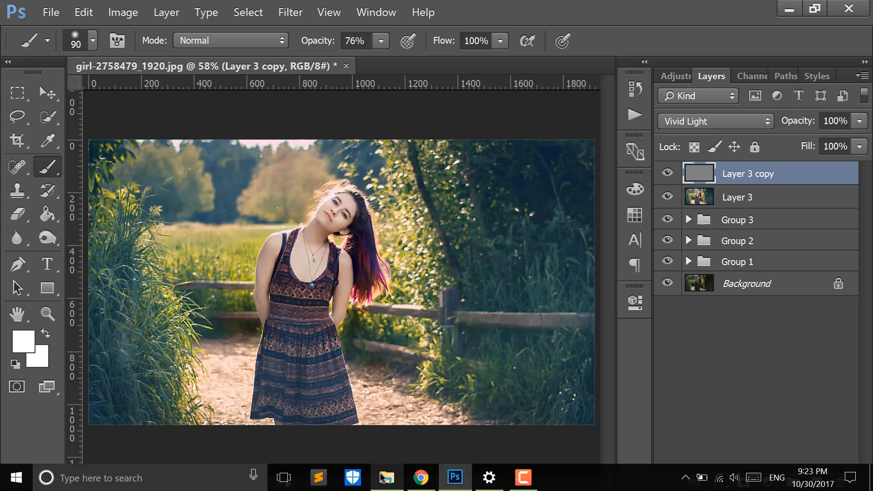
# Step: Place the orange lens flare PNG from File Explorer's New folder (2) into the portrait document and enlarge it
pyautogui.click(386, 477)
pyautogui.click(13, 42)
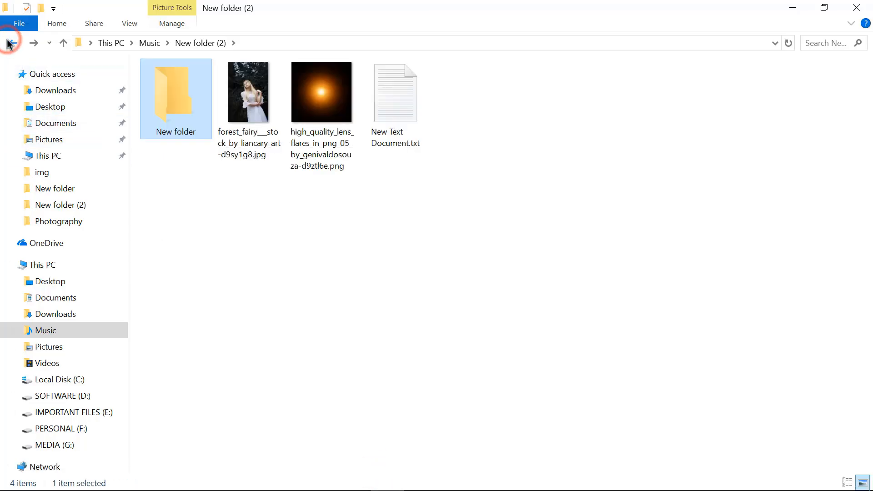
pyautogui.moveTo(320, 91); pyautogui.dragTo(179, 149)
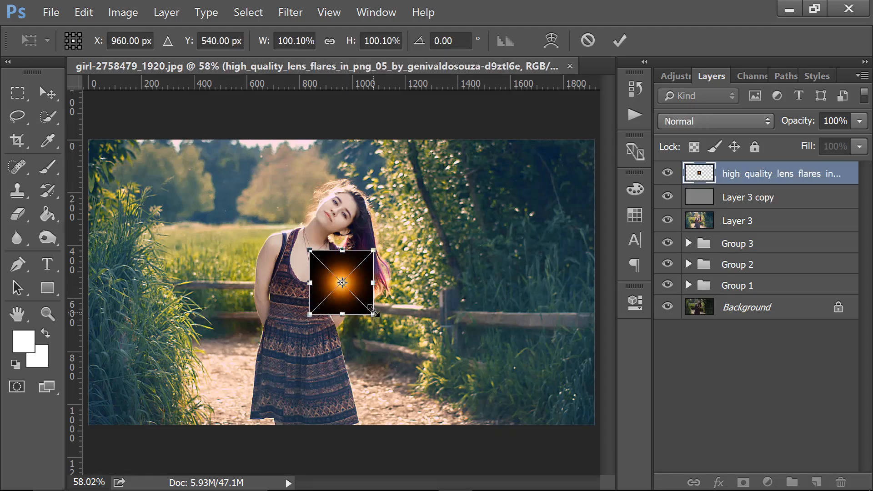
pyautogui.moveTo(373, 313); pyautogui.dragTo(413, 354)
pyautogui.doubleClick(365, 288)
pyautogui.click(361, 264)
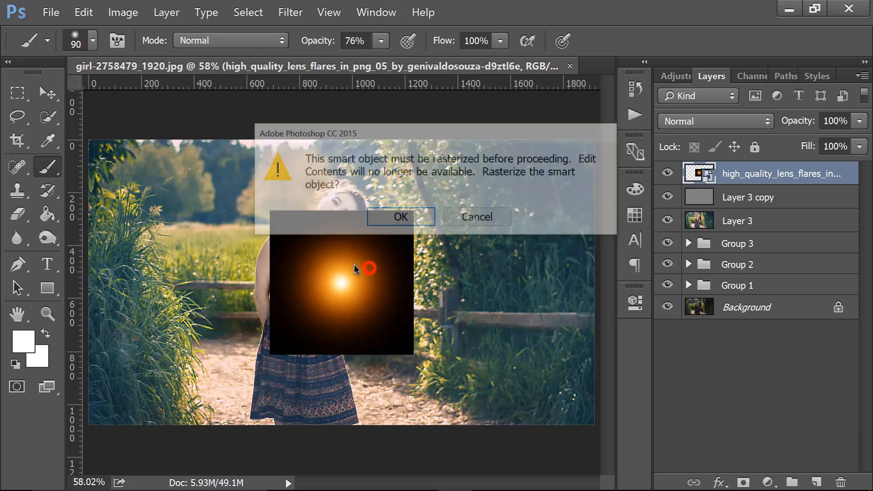
pyautogui.click(451, 219)
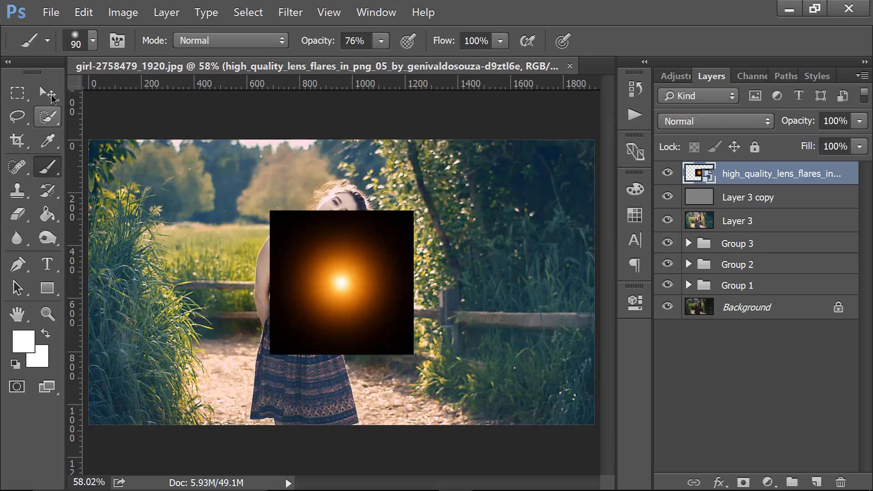
# Step: Move the lens flare over the trees at the photo's upper left and set its blend mode to Screen
pyautogui.click(47, 94)
pyautogui.moveTo(309, 218); pyautogui.dragTo(160, 148)
pyautogui.click(684, 121)
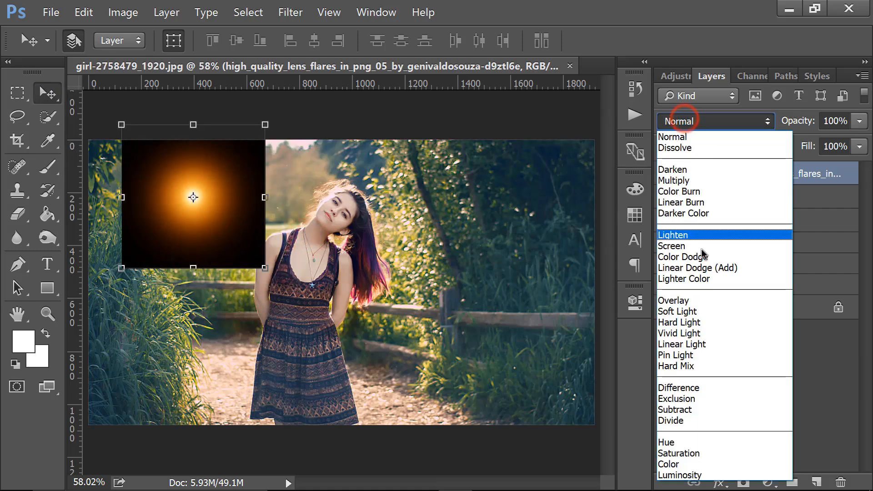
pyautogui.click(670, 246)
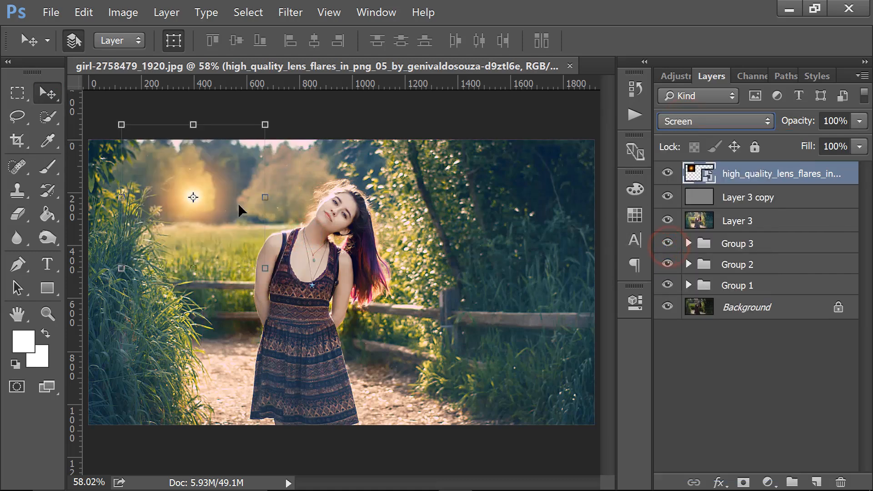
# Step: Stretch the lens flare widely around the sky at the photo's upper left and rasterize its layer
pyautogui.moveTo(200, 203); pyautogui.dragTo(201, 169)
pyautogui.moveTo(263, 234); pyautogui.dragTo(421, 295)
pyautogui.moveTo(232, 191); pyautogui.dragTo(168, 152)
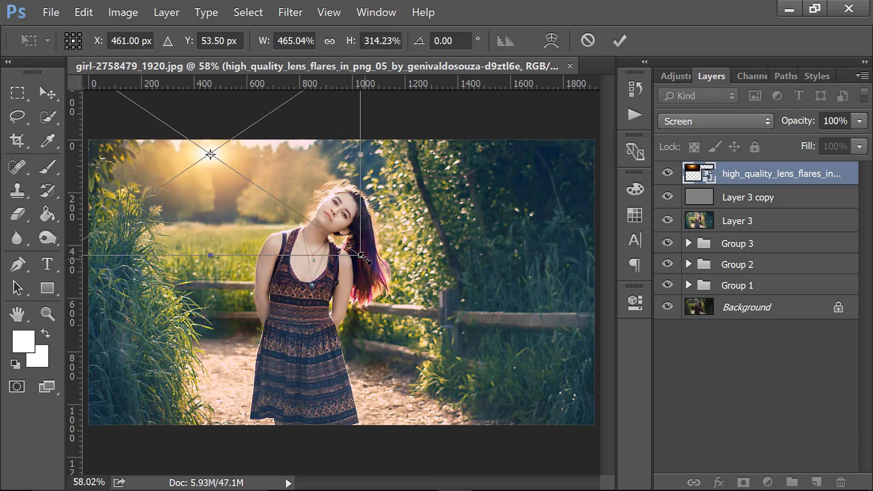
pyautogui.moveTo(364, 258); pyautogui.dragTo(474, 275)
pyautogui.click(622, 41)
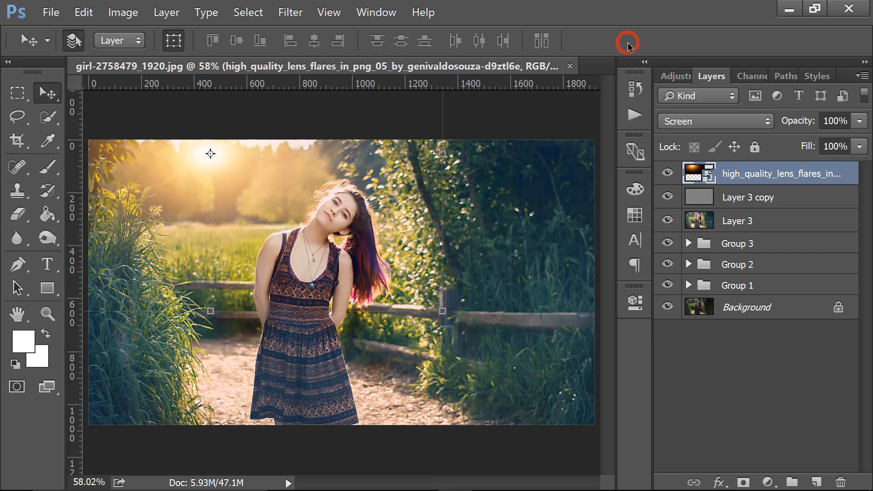
pyautogui.rightClick(740, 172)
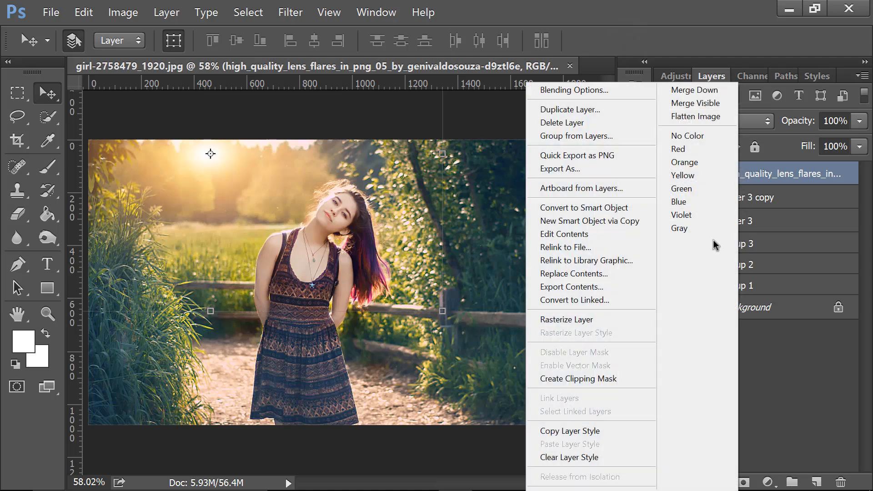
pyautogui.click(574, 319)
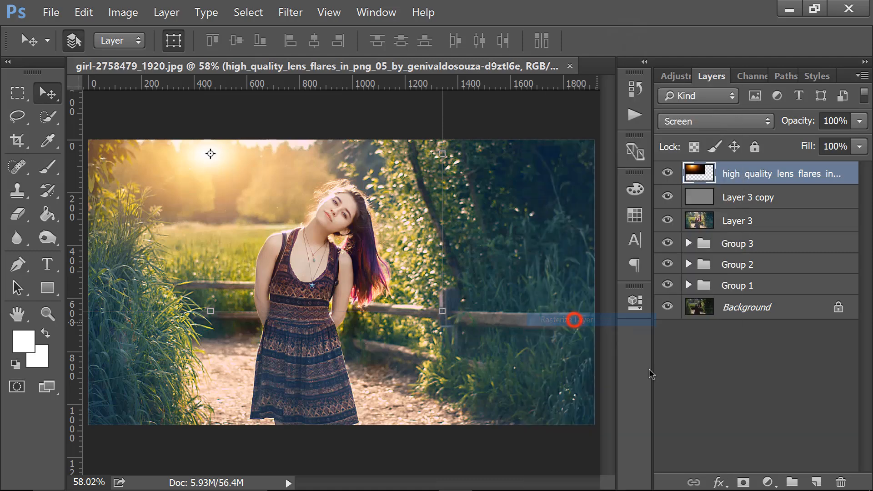
# Step: Create a new layer above Layer 3 copy and paint one soft white dab beneath the flare with a 175 px brush
pyautogui.click(773, 200)
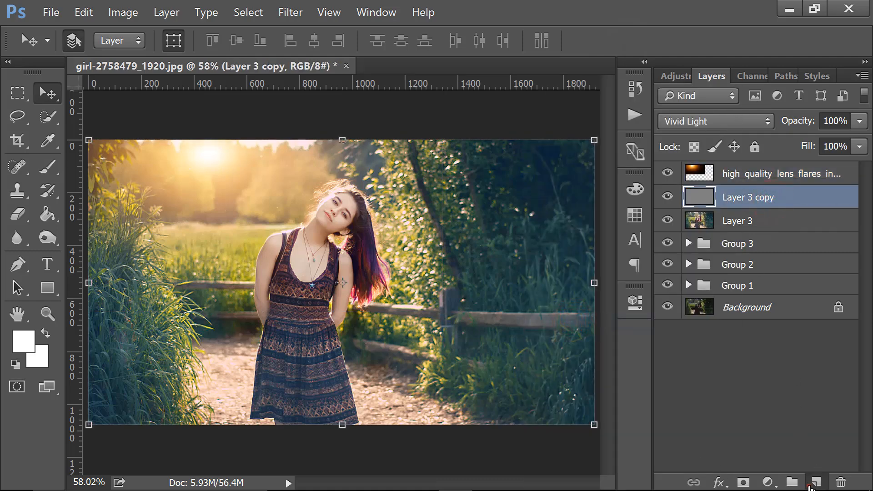
pyautogui.click(816, 482)
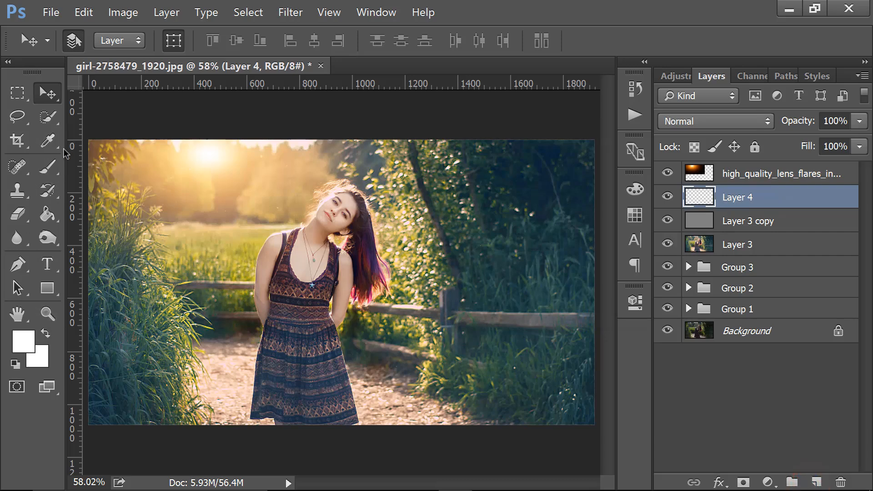
pyautogui.click(48, 166)
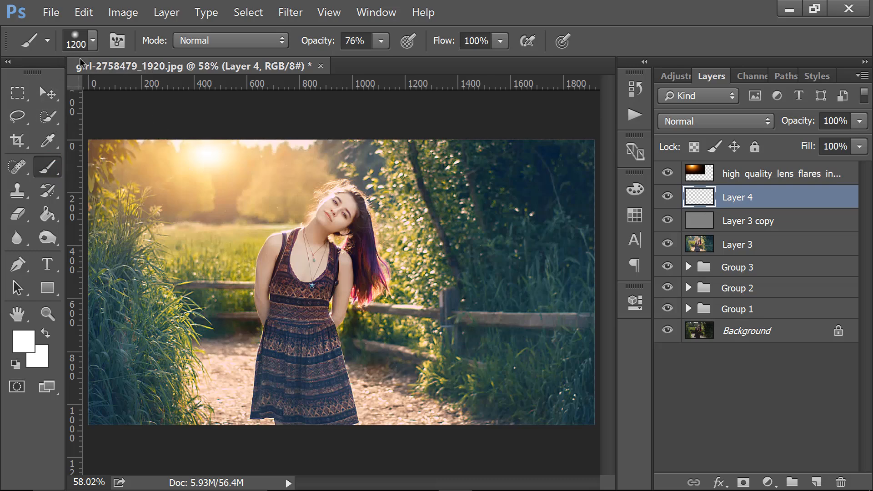
pyautogui.click(92, 40)
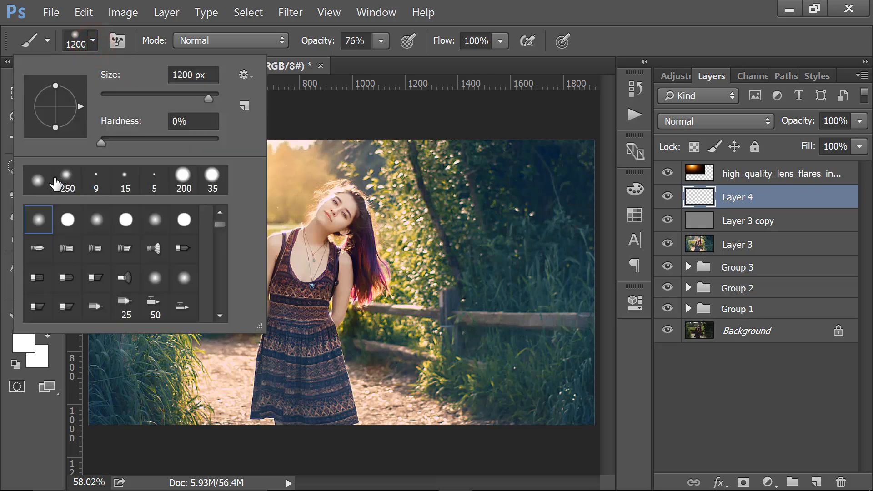
pyautogui.click(38, 220)
pyautogui.click(588, 24)
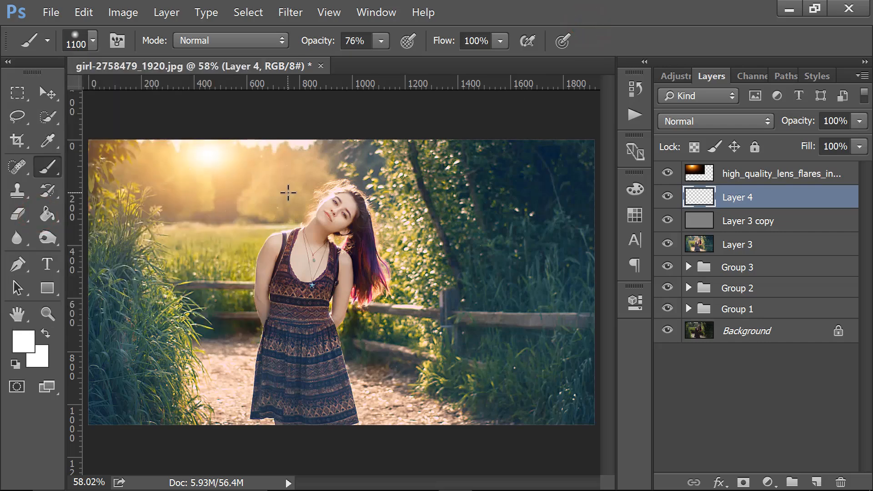
pyautogui.press('[')
pyautogui.press('[')
pyautogui.click(215, 175)
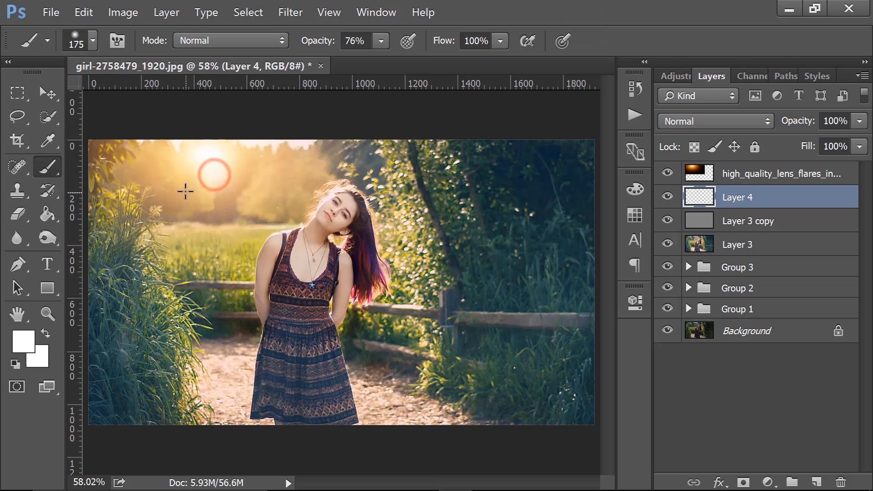
# Step: Scale the white glow on Layer 4 to about 525% around the sun and set the layer's fill to 63%
pyautogui.hotkey('ctrl', 't')
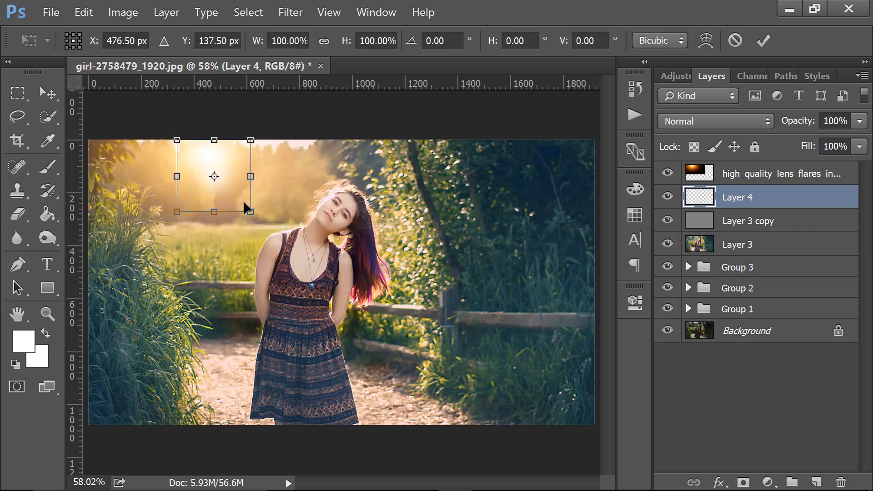
pyautogui.moveTo(251, 212); pyautogui.dragTo(201, 163)
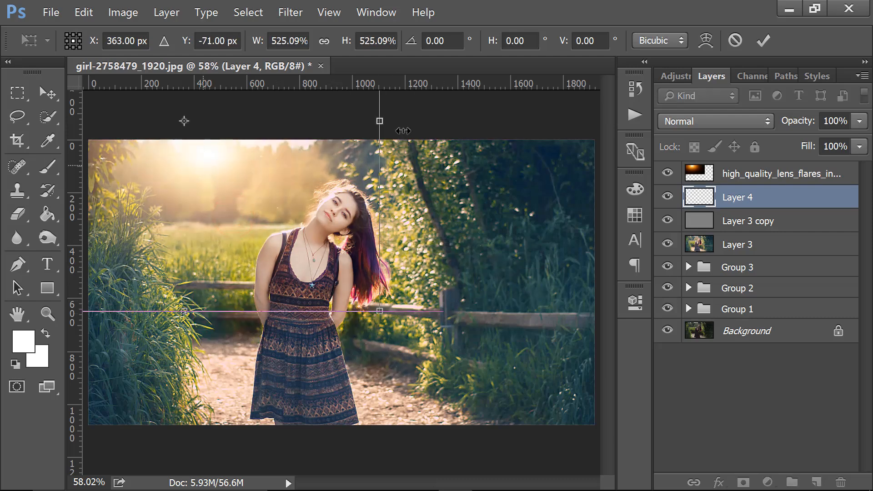
pyautogui.click(766, 41)
pyautogui.press('b')
pyautogui.click(861, 148)
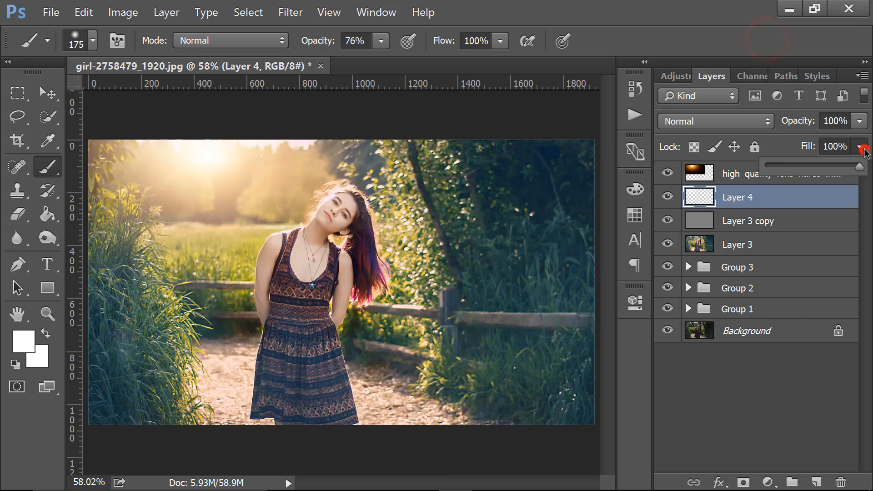
pyautogui.click(826, 166)
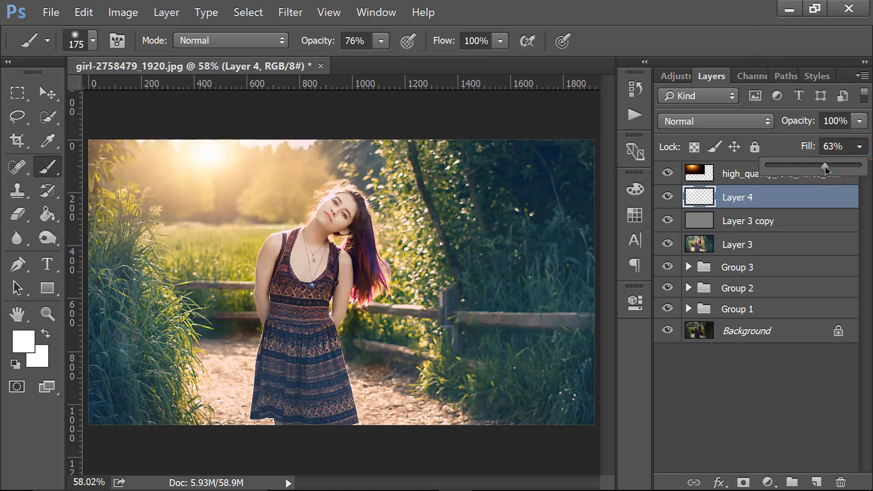
pyautogui.click(729, 170)
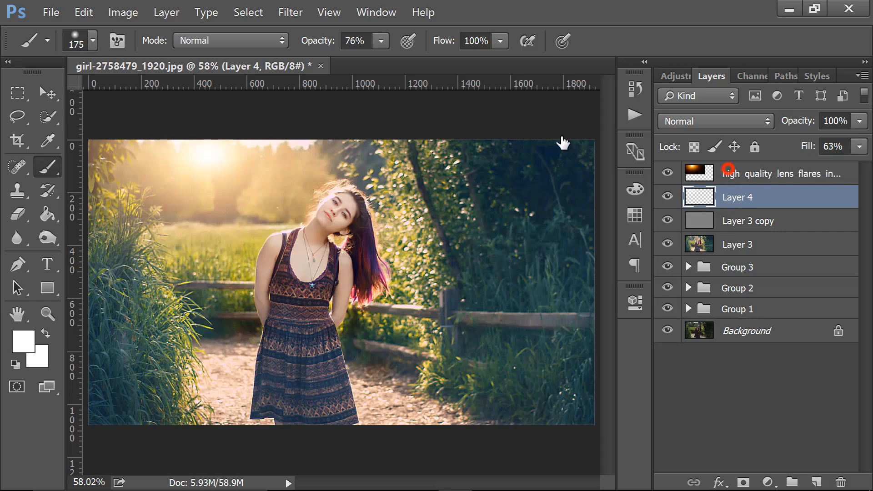
# Step: Move the lens flare up so its centre sits on the photo's top edge
pyautogui.click(47, 93)
pyautogui.moveTo(191, 173); pyautogui.dragTo(189, 150)
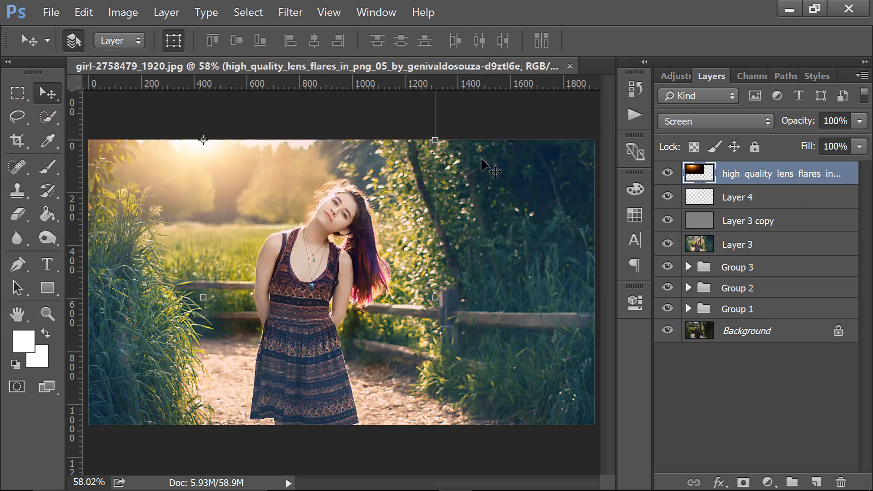
pyautogui.click(738, 198)
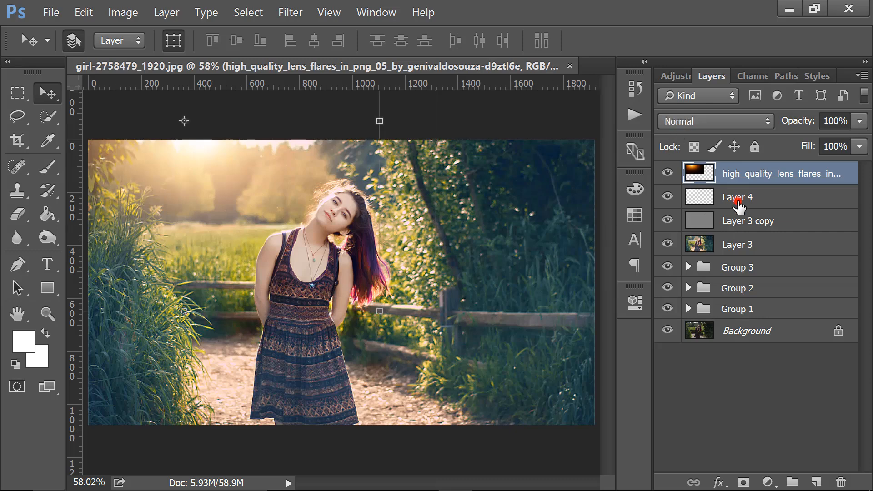
pyautogui.click(12, 92)
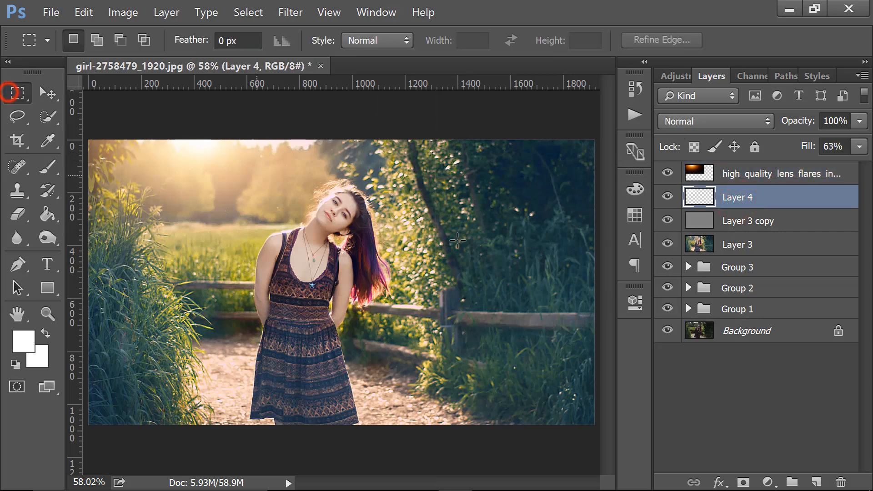
# Step: Group the layers from Layer 3 up to the lens flare, and stamp the visible image into a new layer on top
pyautogui.click(738, 178)
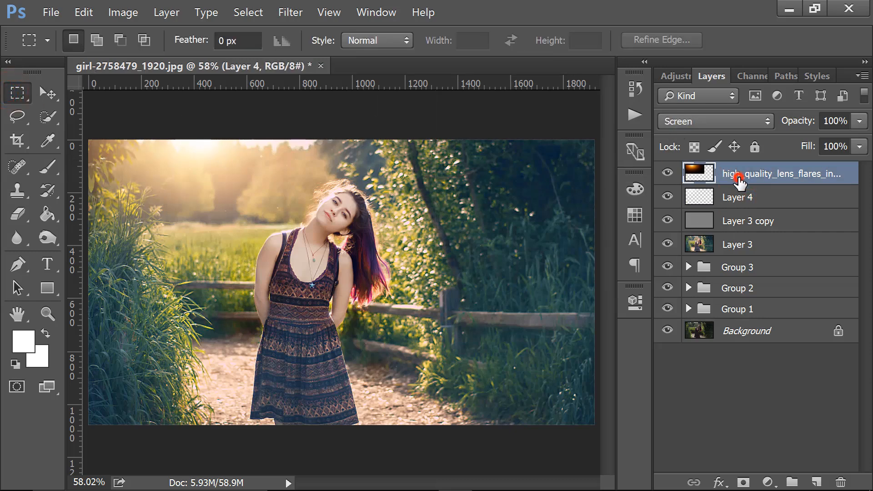
pyautogui.doubleClick(736, 220)
pyautogui.click(744, 244)
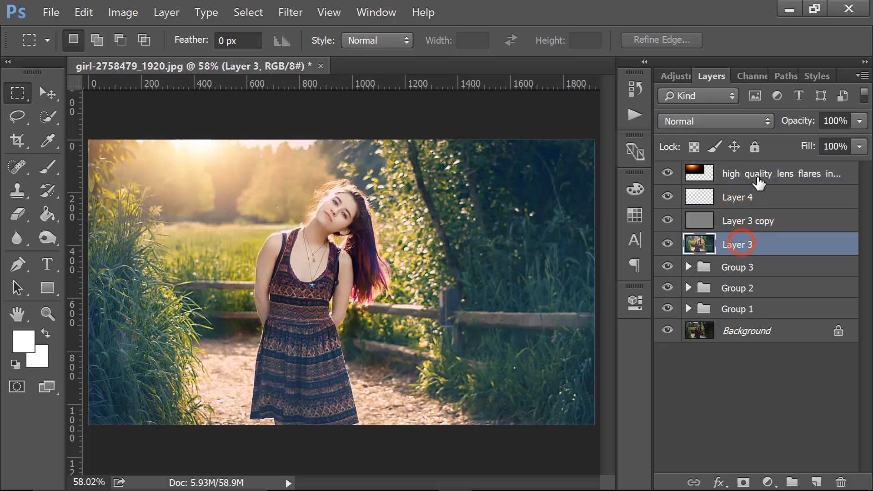
pyautogui.keyDown('shift'); pyautogui.click(736, 174); pyautogui.keyUp('shift')
pyautogui.moveTo(737, 174); pyautogui.dragTo(792, 482)
pyautogui.hotkey('ctrl', 'shift', 'alt', 'e')
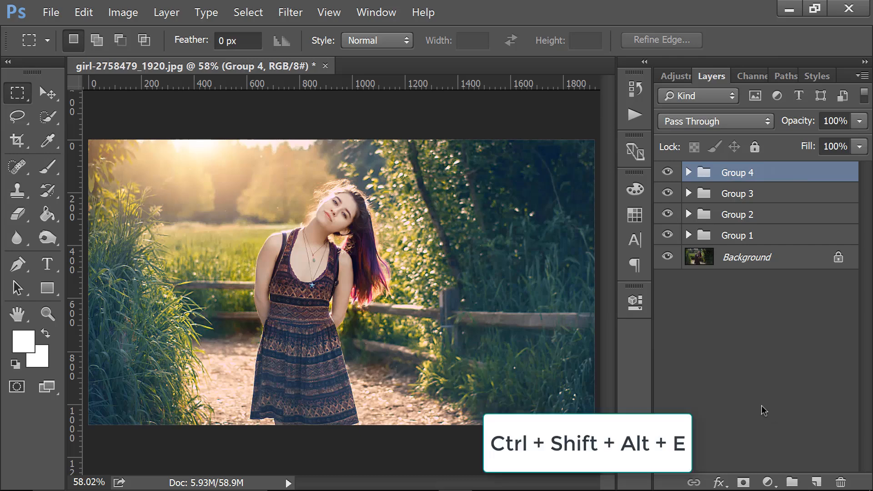
# Step: Compare the stamped result with the Background by hiding the four groups and toggling Layer 5, and show all groups again
pyautogui.moveTo(667, 258); pyautogui.dragTo(667, 175)
pyautogui.click(667, 174)
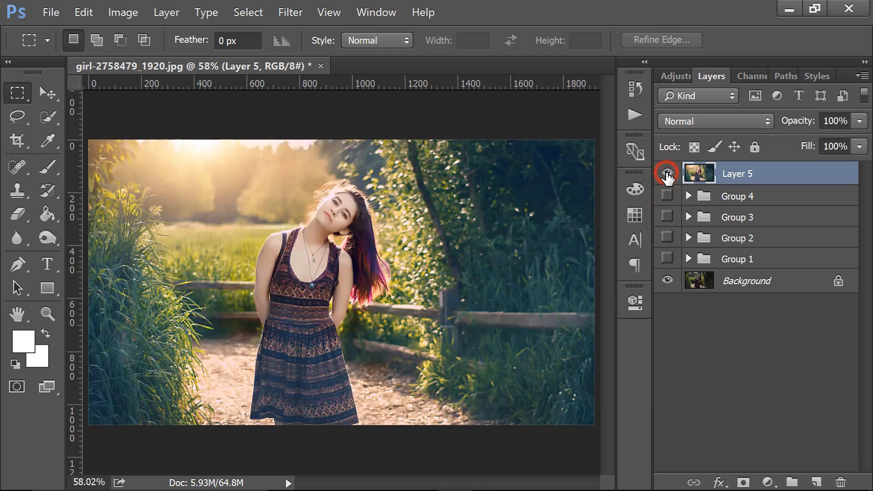
pyautogui.click(667, 174)
pyautogui.click(667, 174)
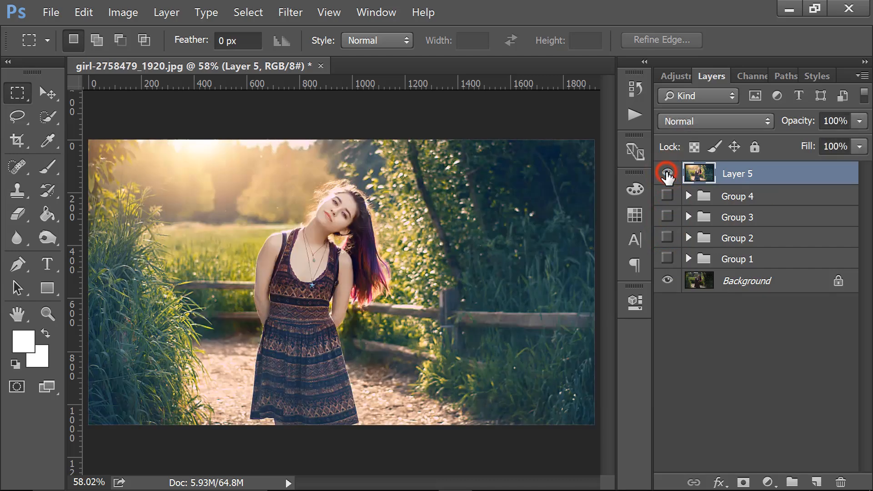
pyautogui.click(668, 195)
pyautogui.click(667, 216)
pyautogui.click(667, 237)
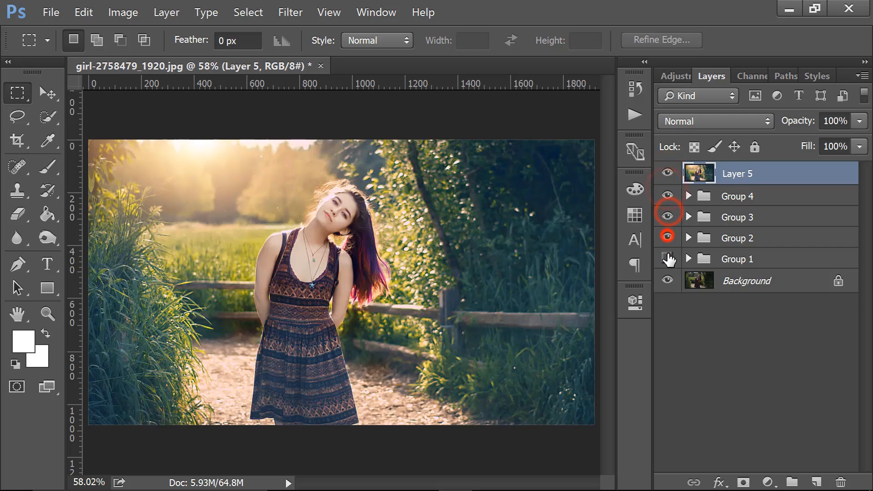
pyautogui.click(667, 258)
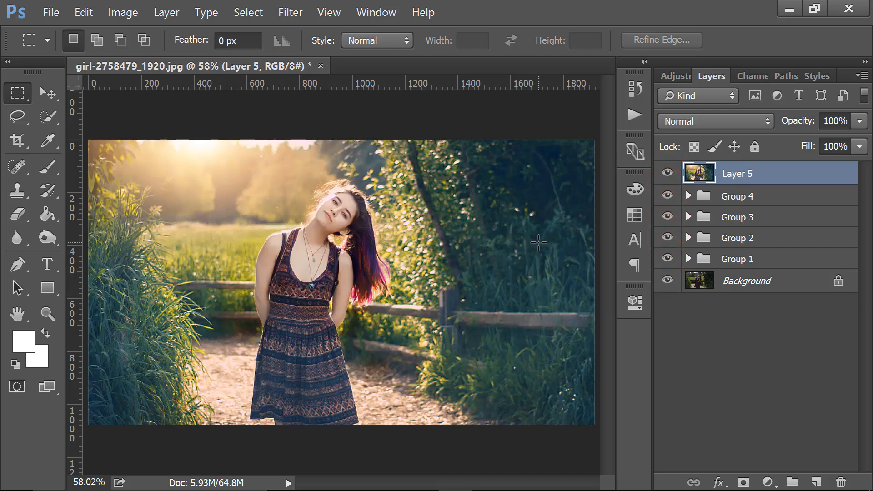